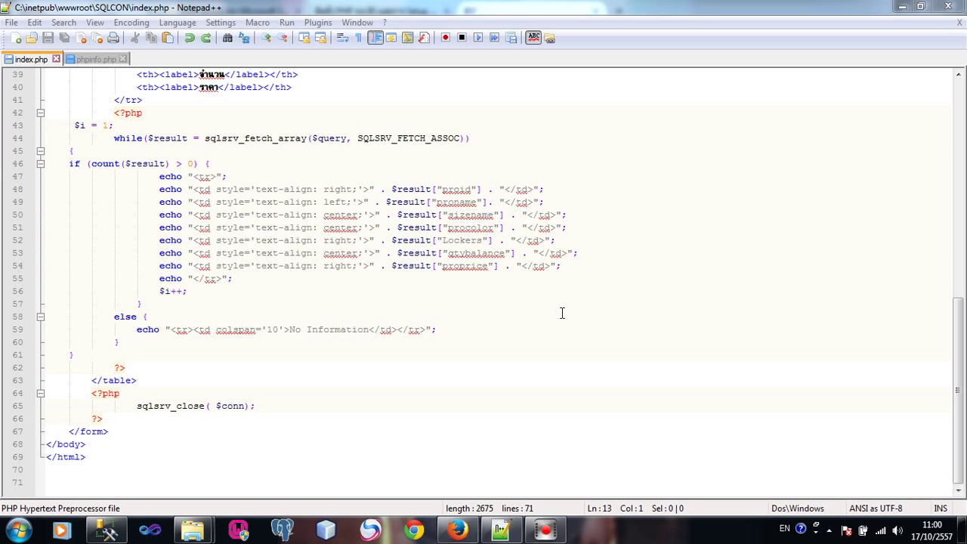
Go to the beginning of index.php and place the cursor on the blank line above the SELECT query
click(476, 252)
scroll(468, 251, up, 13)
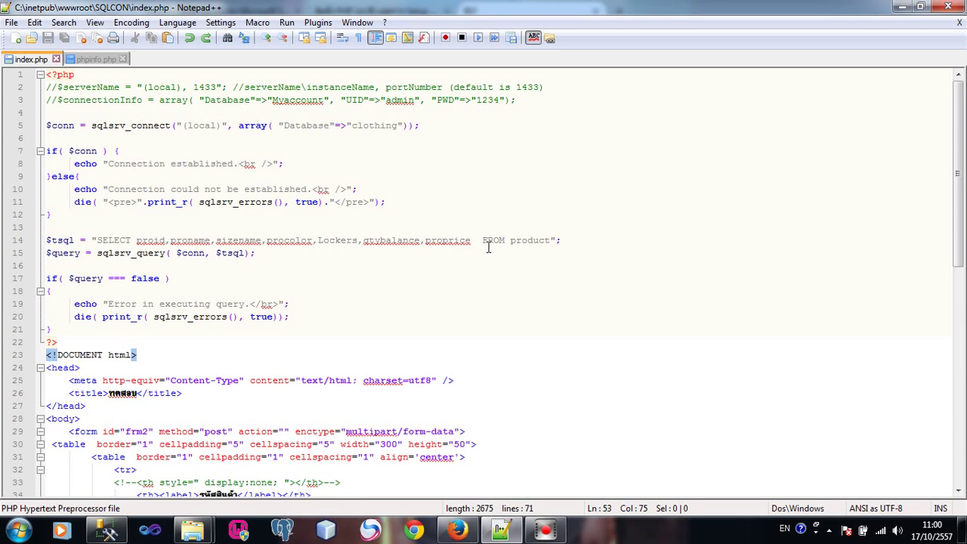
click(546, 225)
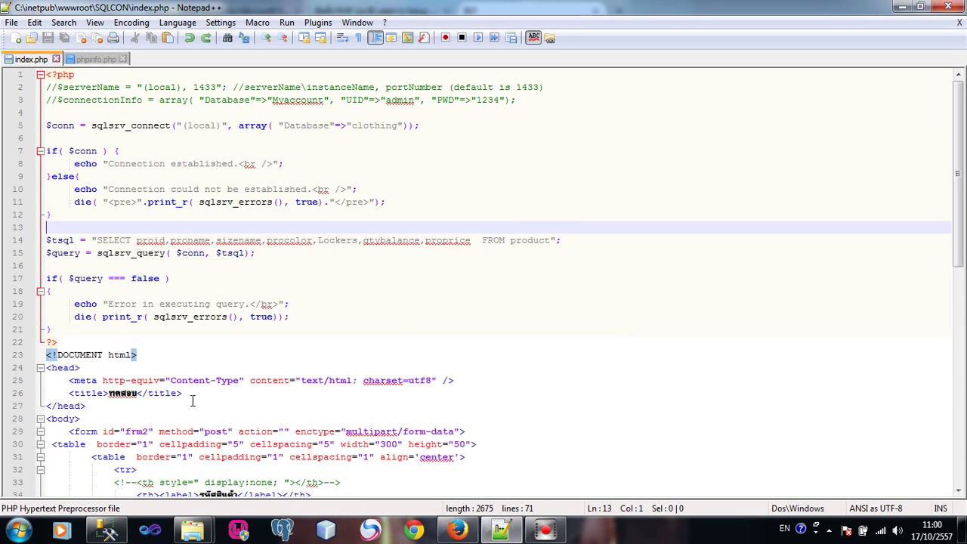
Check Internet Information Services in the Windows features list under Programs and Features, and close Control Panel without changing anything
key(super)
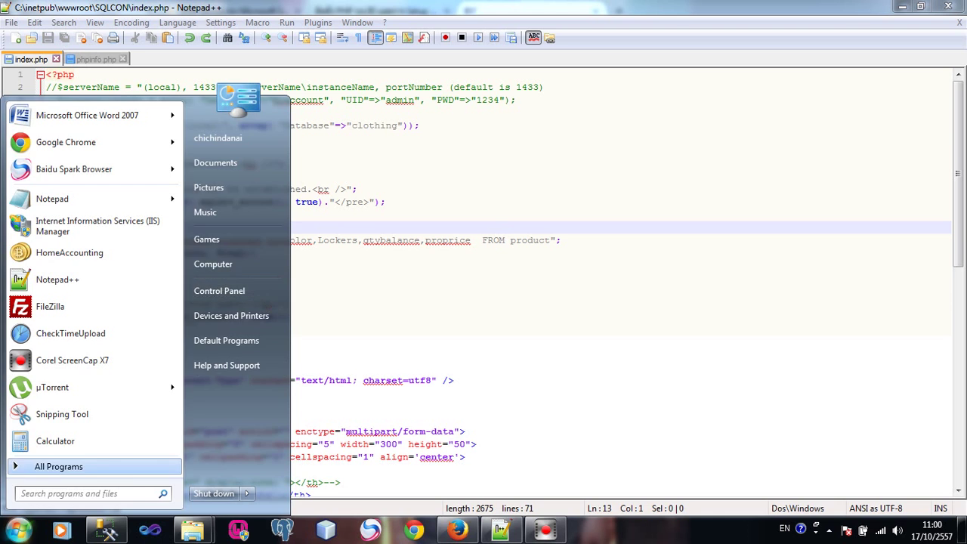
key(super)
key(super)
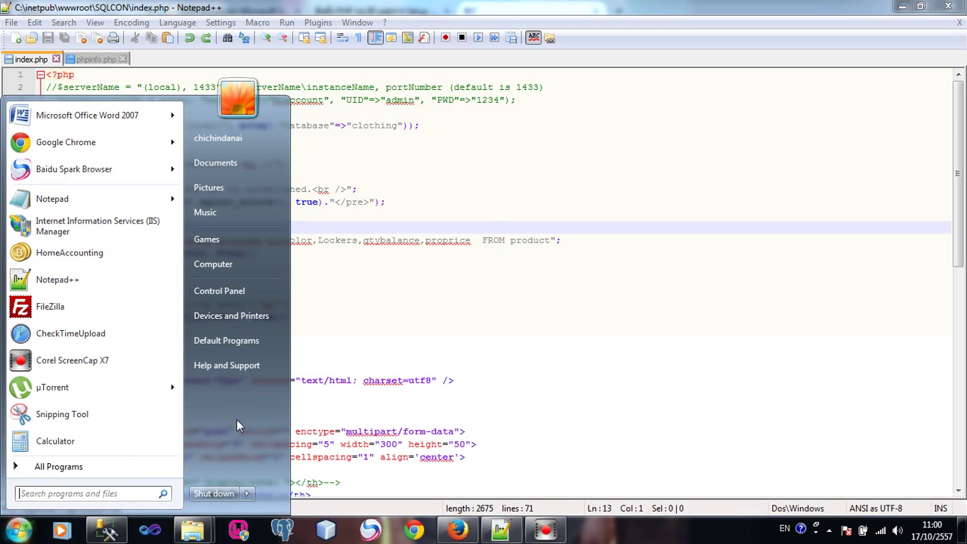
click(254, 303)
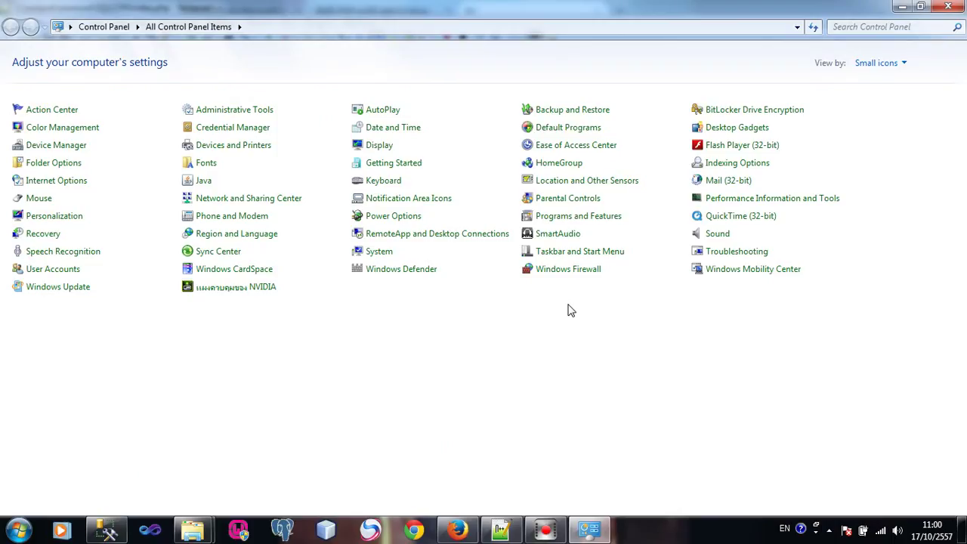
click(603, 218)
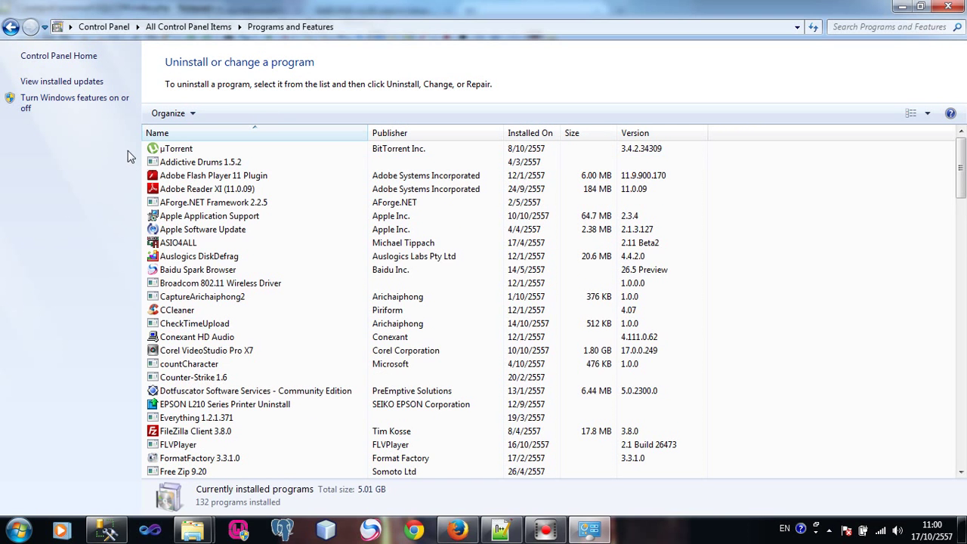
click(103, 103)
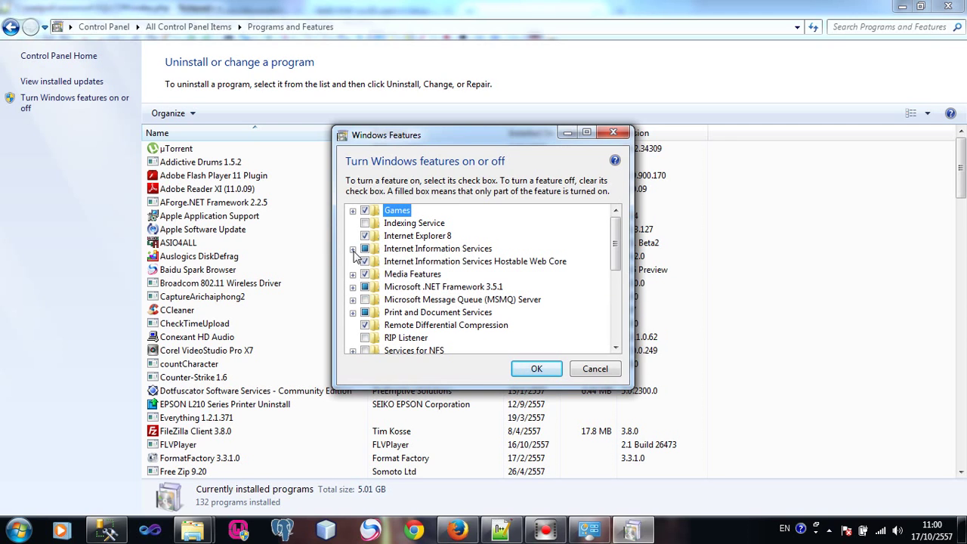
click(615, 373)
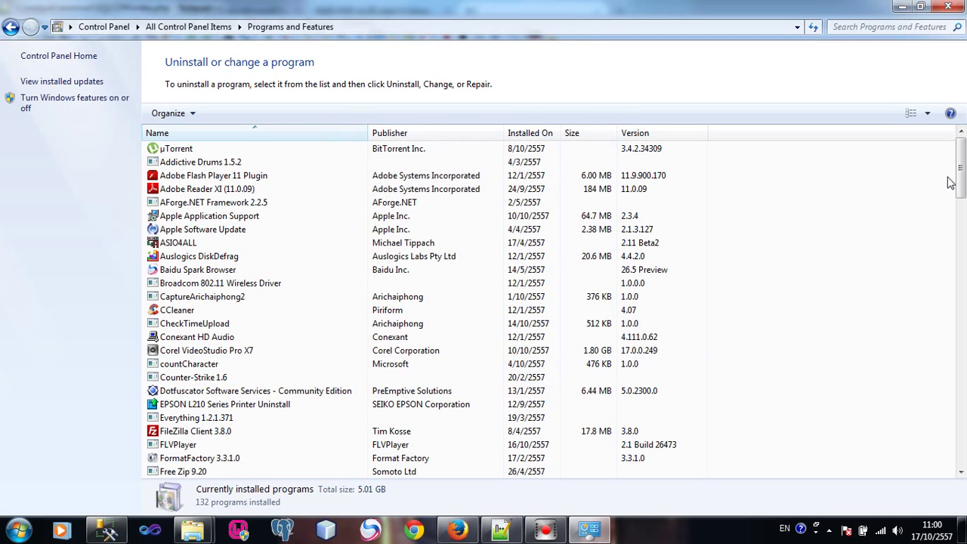
click(948, 7)
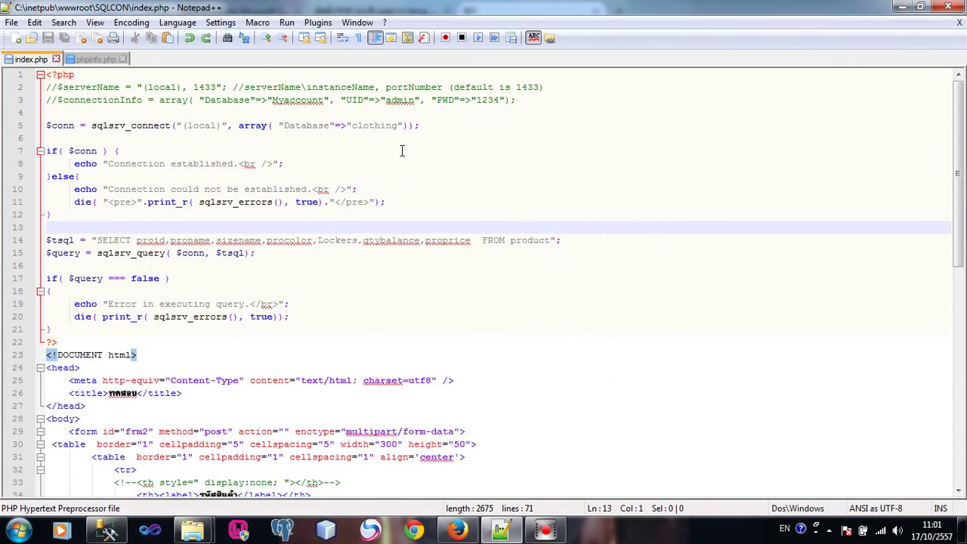
Open Internet Information Services (IIS) Manager from the Control Panel's Administrative Tools
click(16, 531)
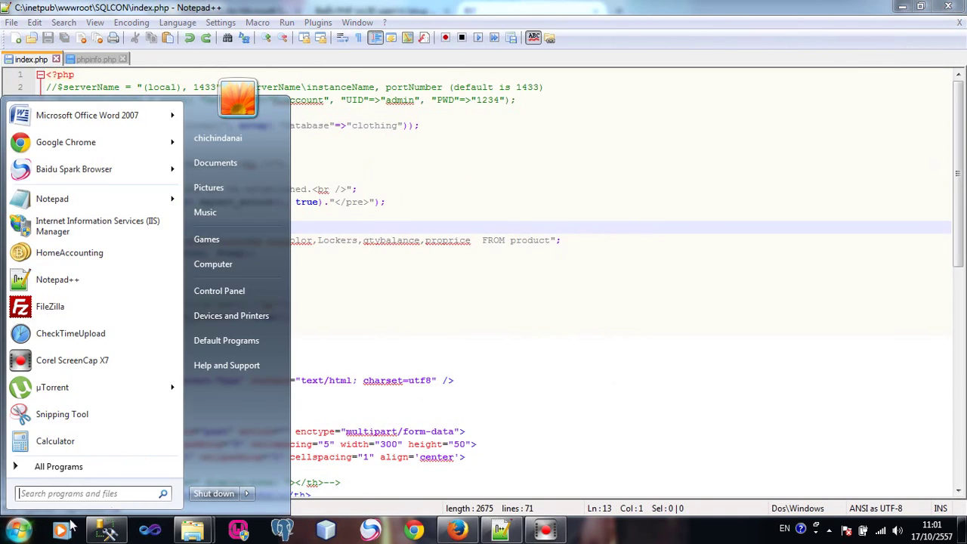
click(253, 291)
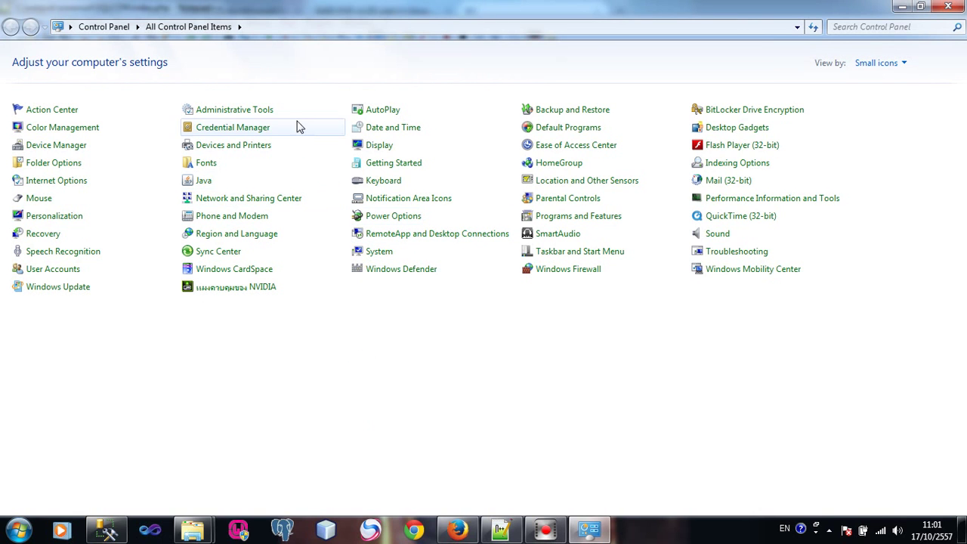
click(259, 109)
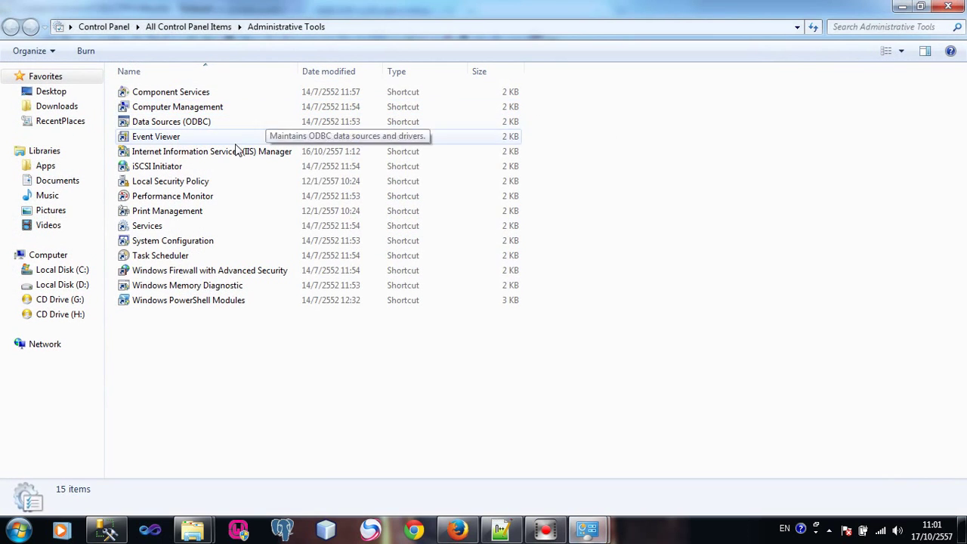
click(226, 152)
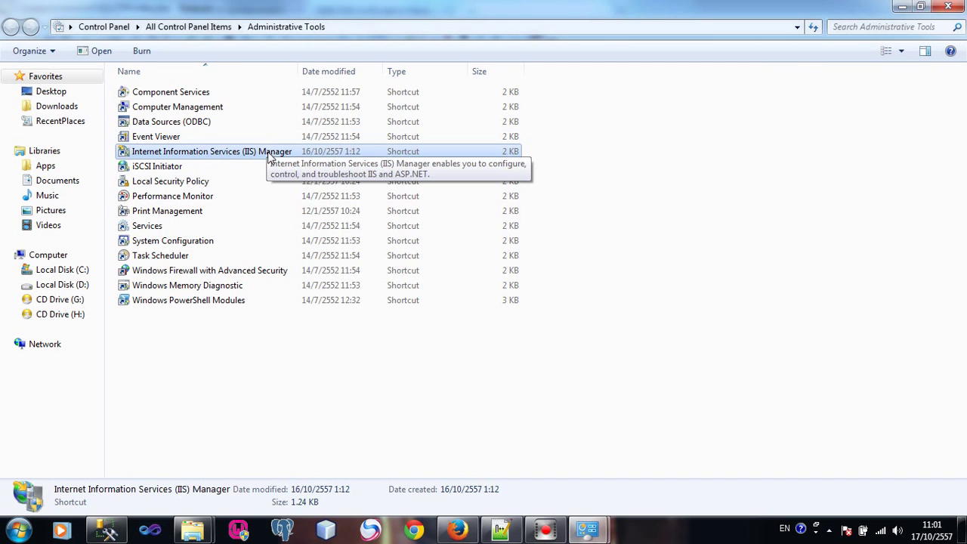
double_click(264, 153)
click(320, 183)
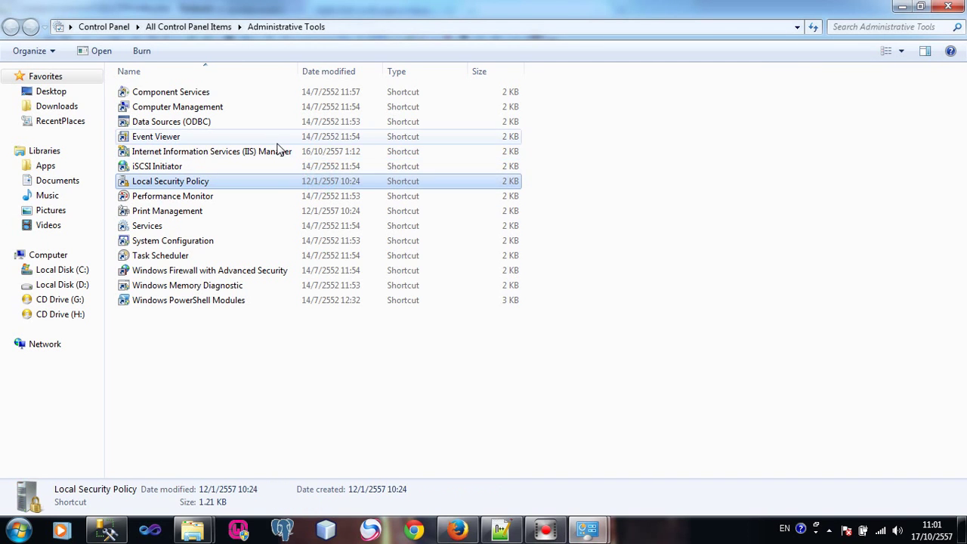
double_click(278, 152)
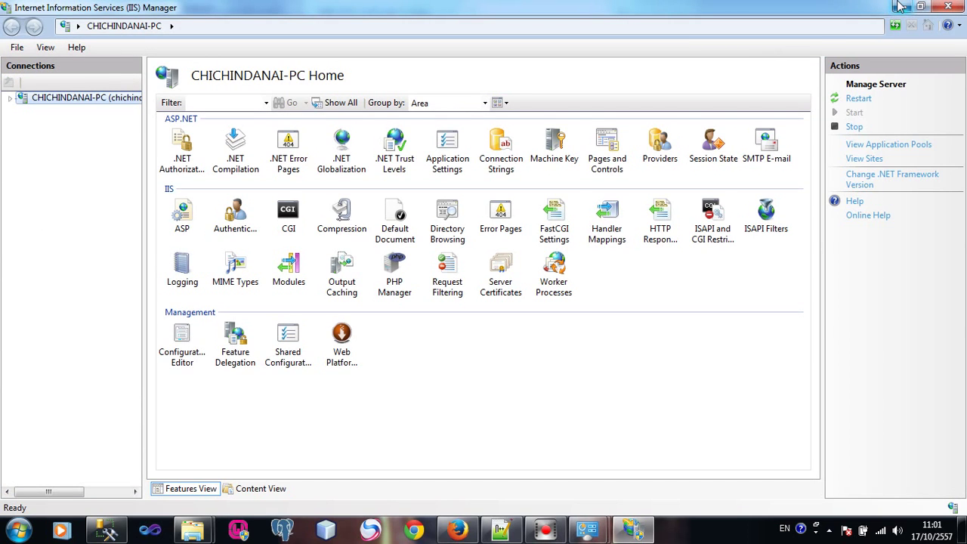
click(898, 6)
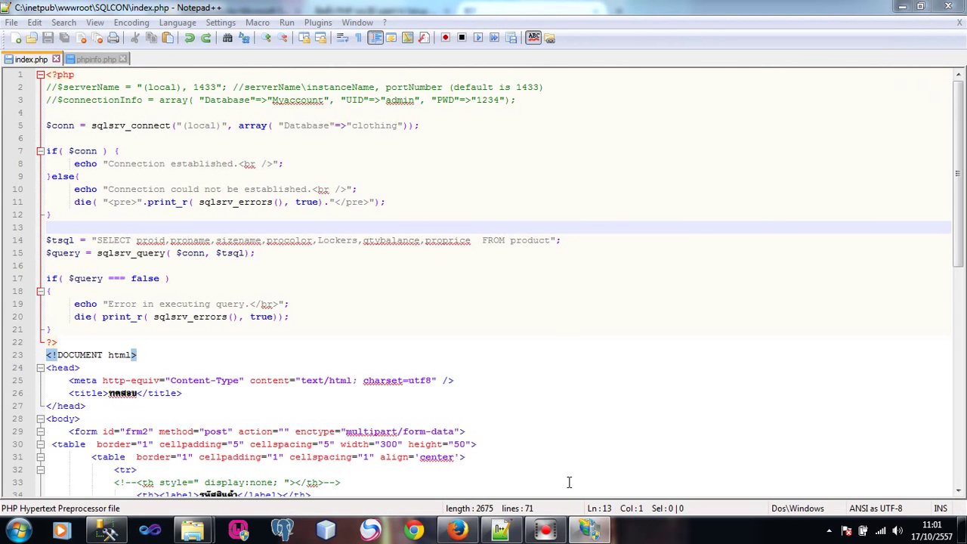
click(590, 530)
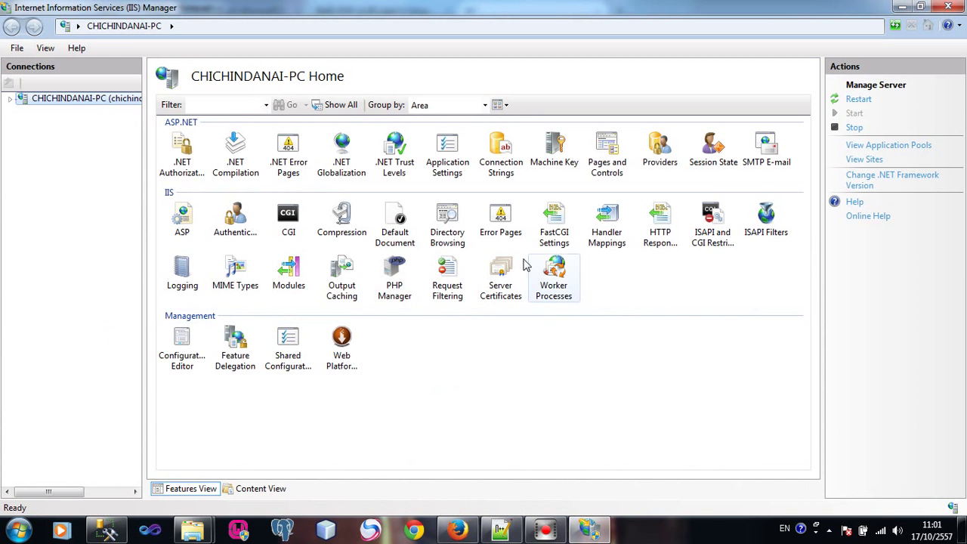
Expand the server, Sites and Default Web Site nodes in the connections tree, and return to the server's home page
double_click(79, 99)
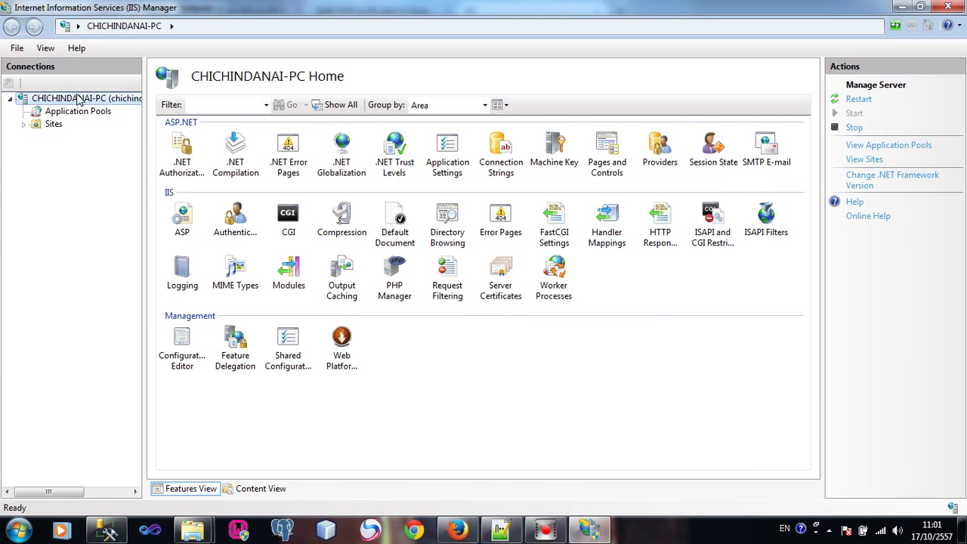
double_click(49, 124)
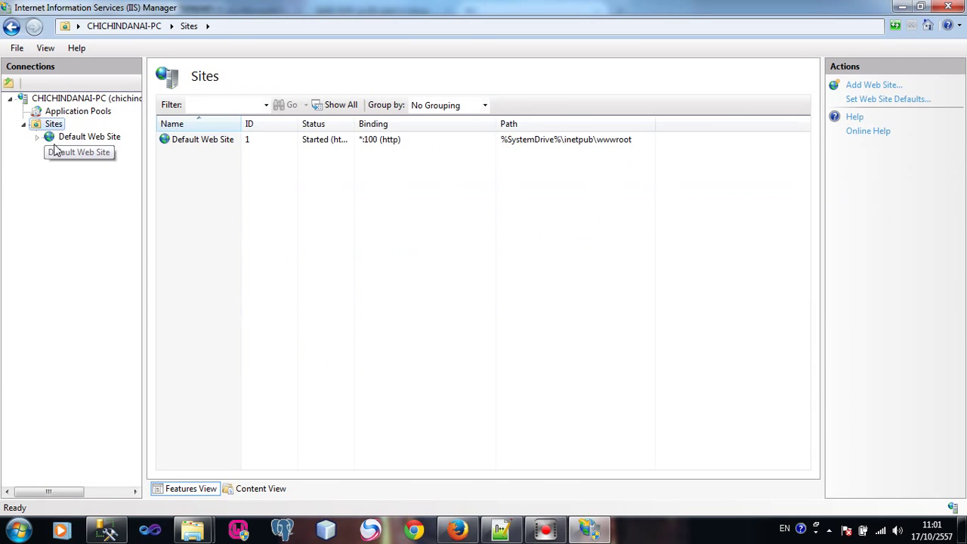
double_click(68, 138)
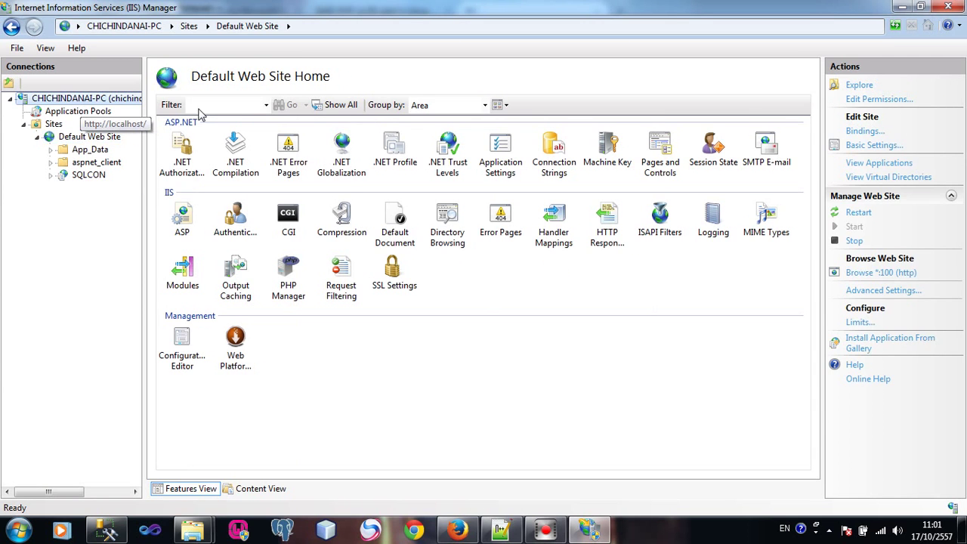
key(Home)
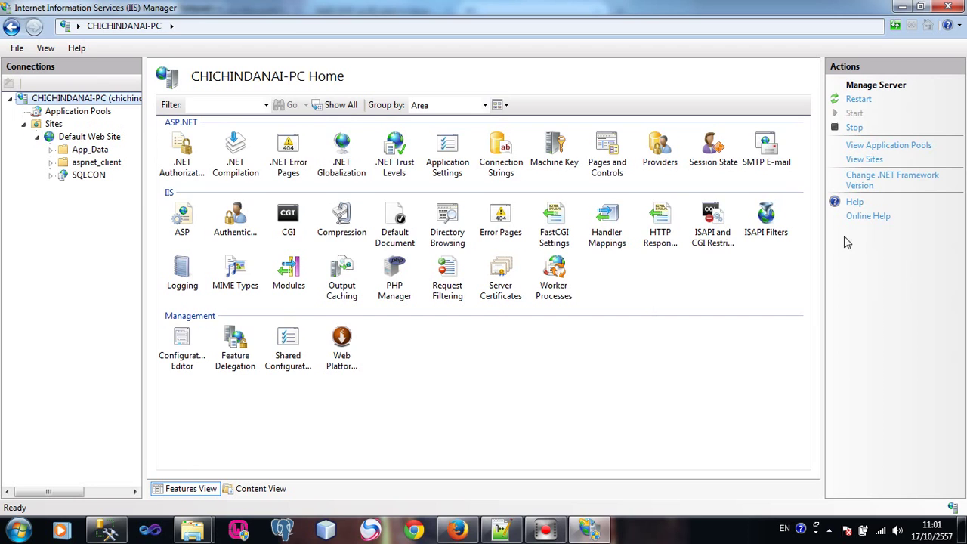
Stop and start the IIS server, and show the home page of Default Web Site
click(853, 127)
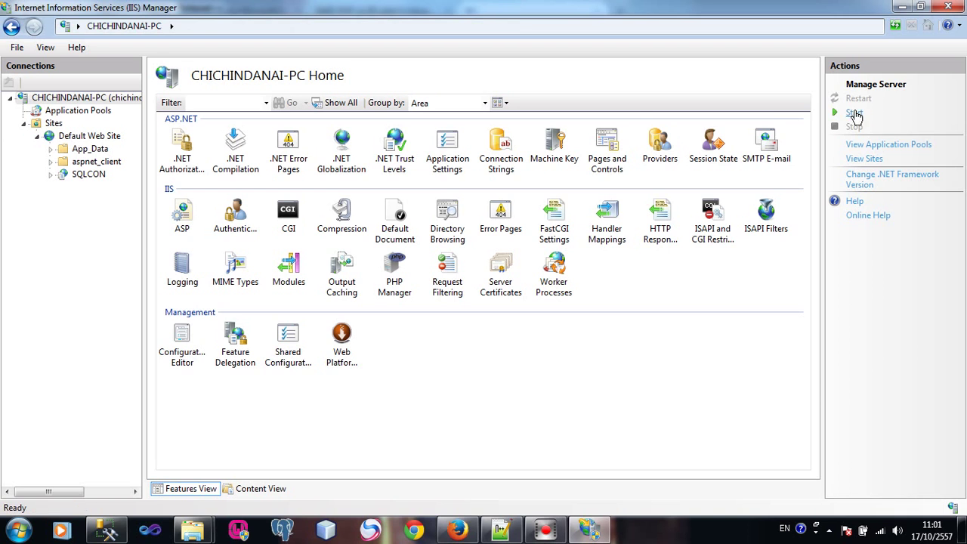
click(855, 113)
click(88, 174)
click(89, 136)
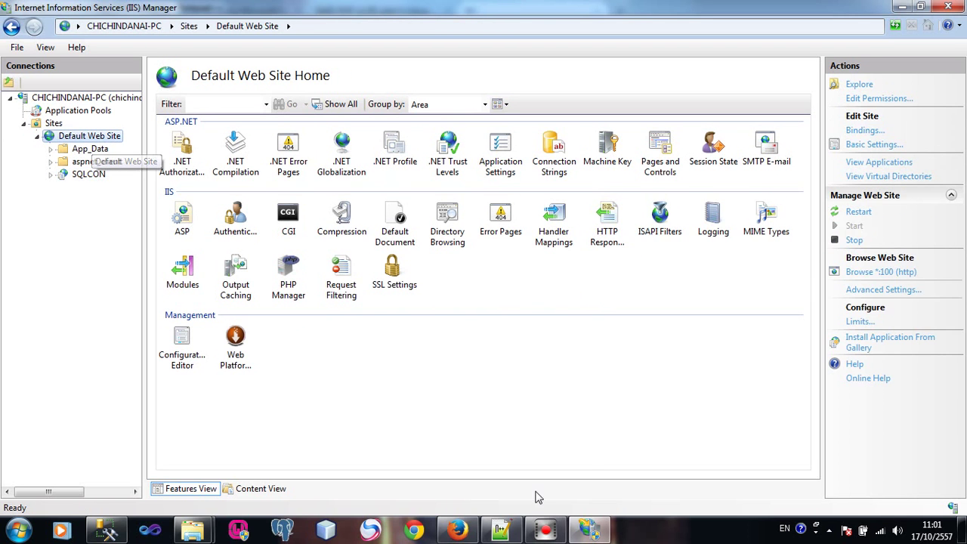
Switch to Firefox and highlight the port part of the localhost:100 address
click(457, 530)
click(271, 35)
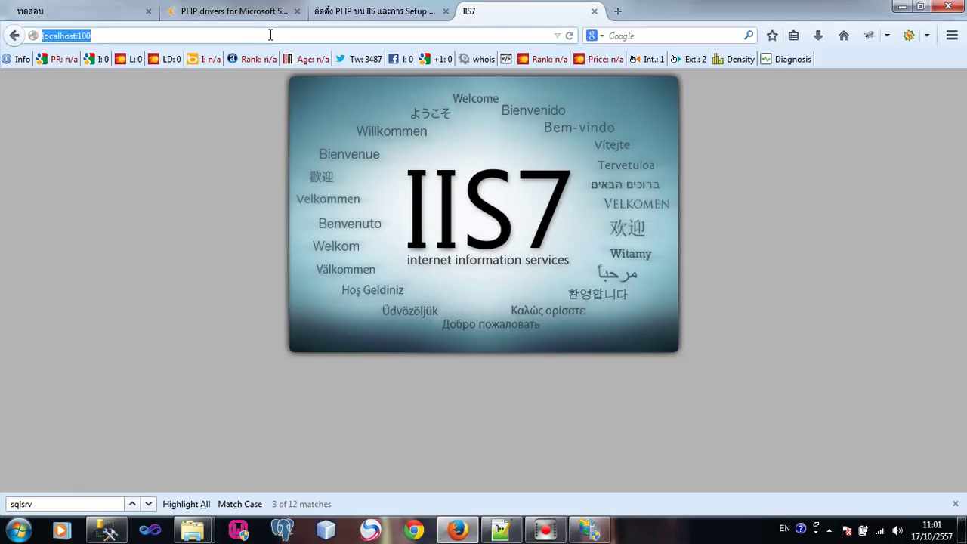
click(271, 36)
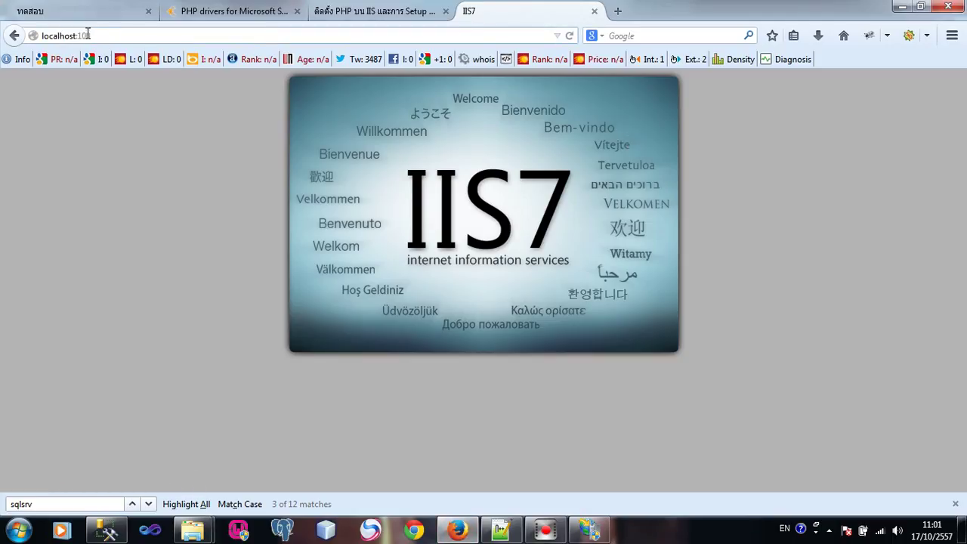
drag(76, 36, 104, 36)
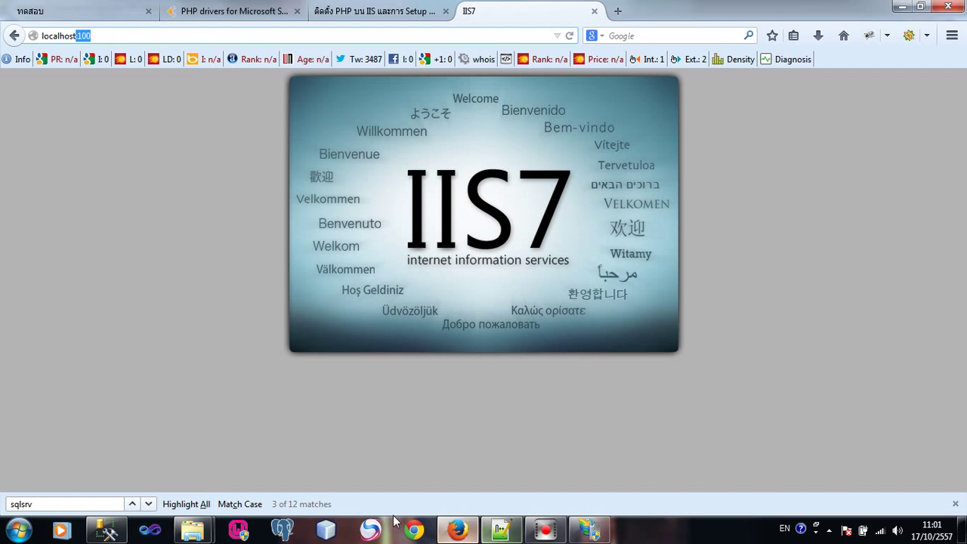
Switch to IIS Manager and view the port of Default Web Site's http binding, leaving the binding settings without changes
click(589, 530)
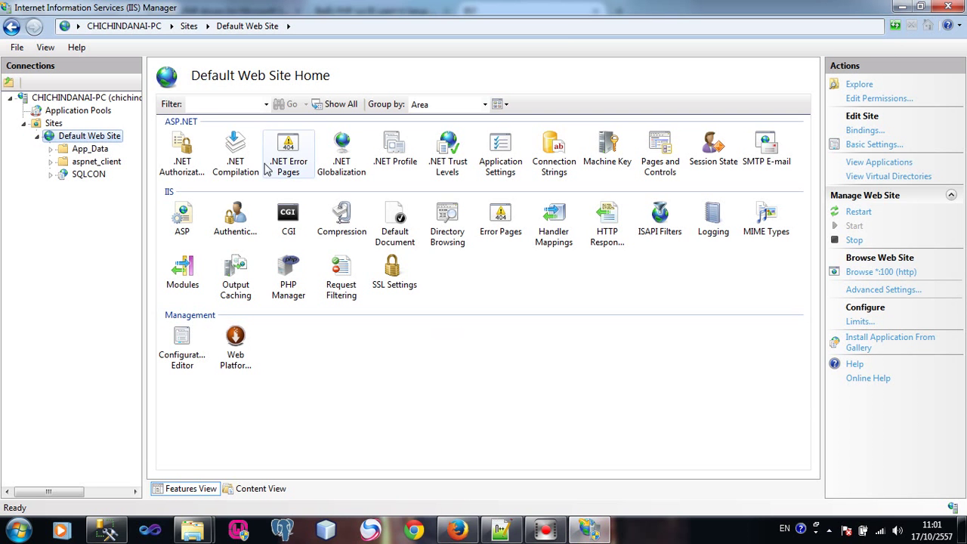
click(89, 174)
click(89, 137)
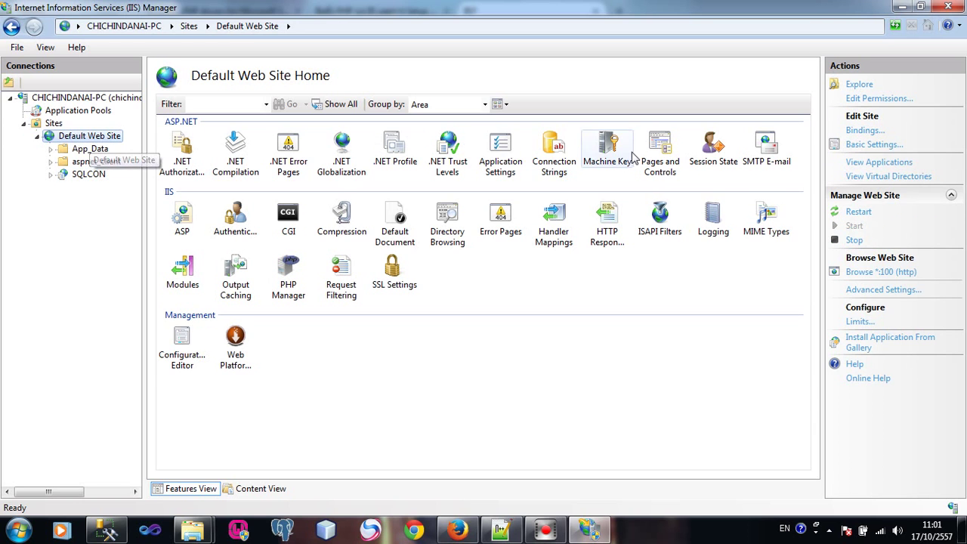
click(867, 130)
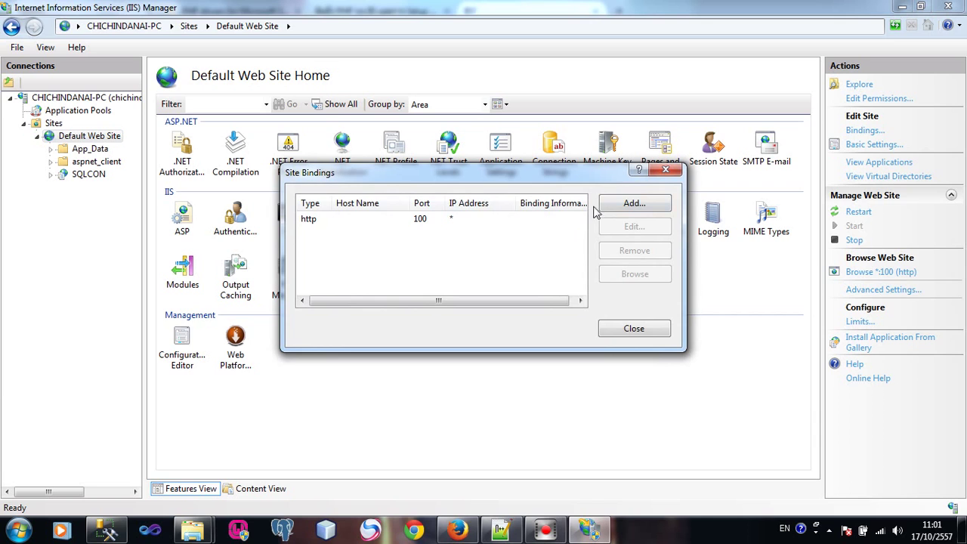
click(416, 221)
click(641, 226)
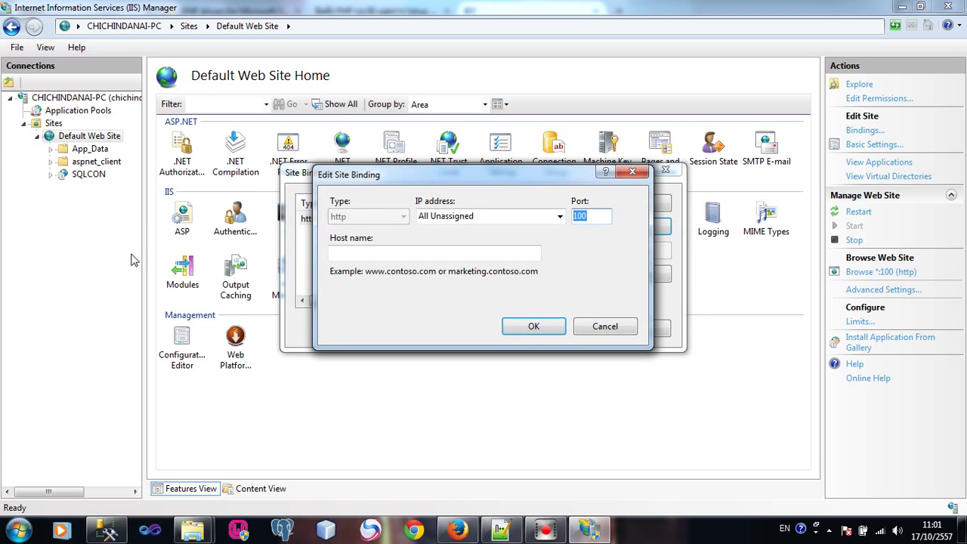
click(597, 216)
double_click(584, 219)
click(604, 327)
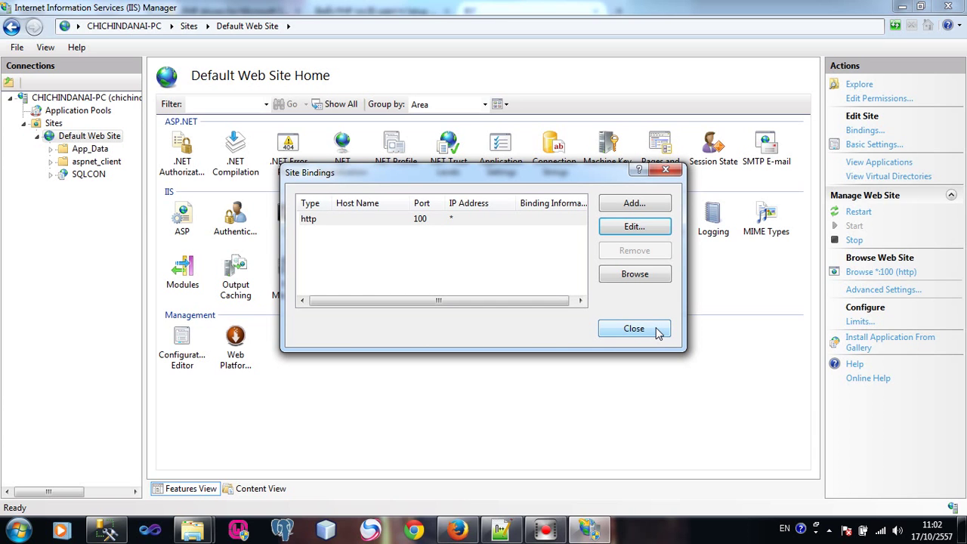
click(657, 333)
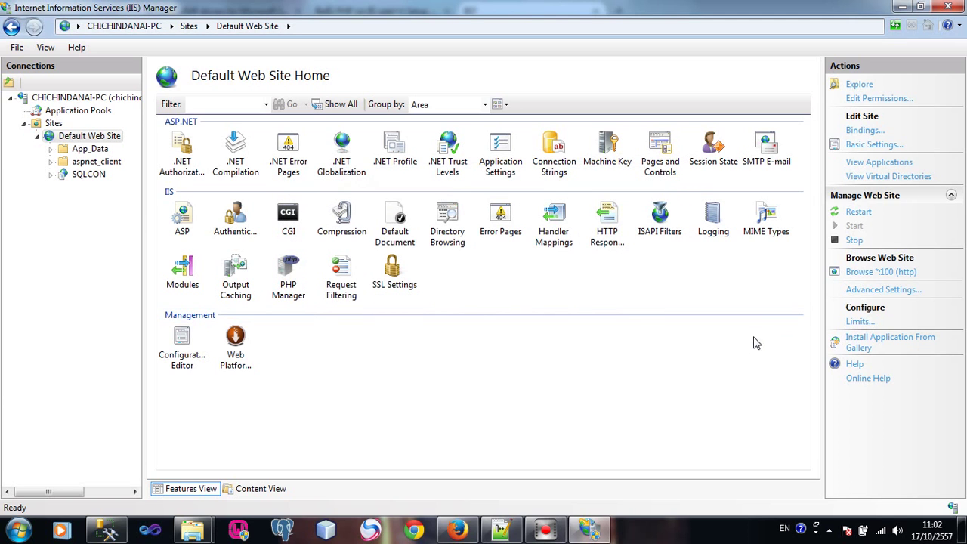
Show the home page of the SQLCON application, and open a new Windows Explorer window on Local Disk (C:)
click(89, 175)
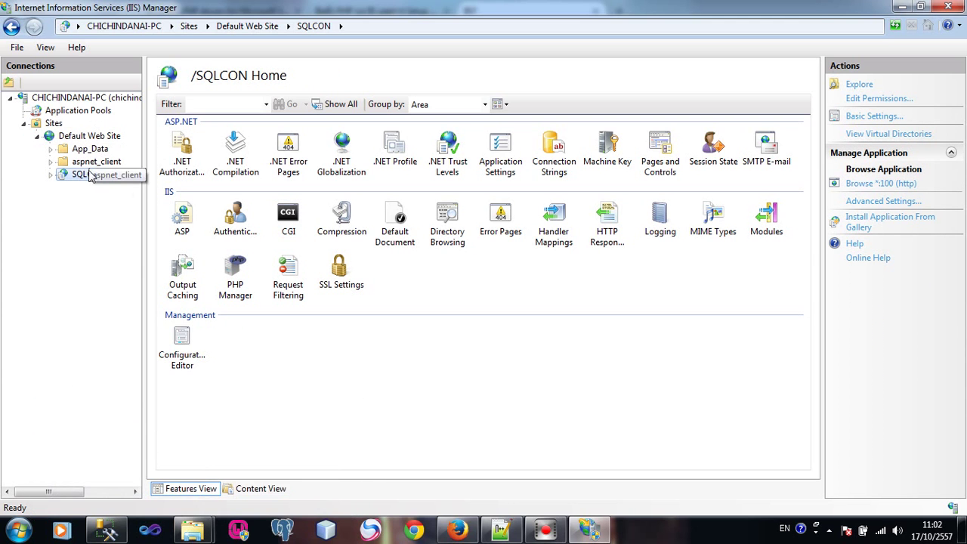
mouse_move(192, 538)
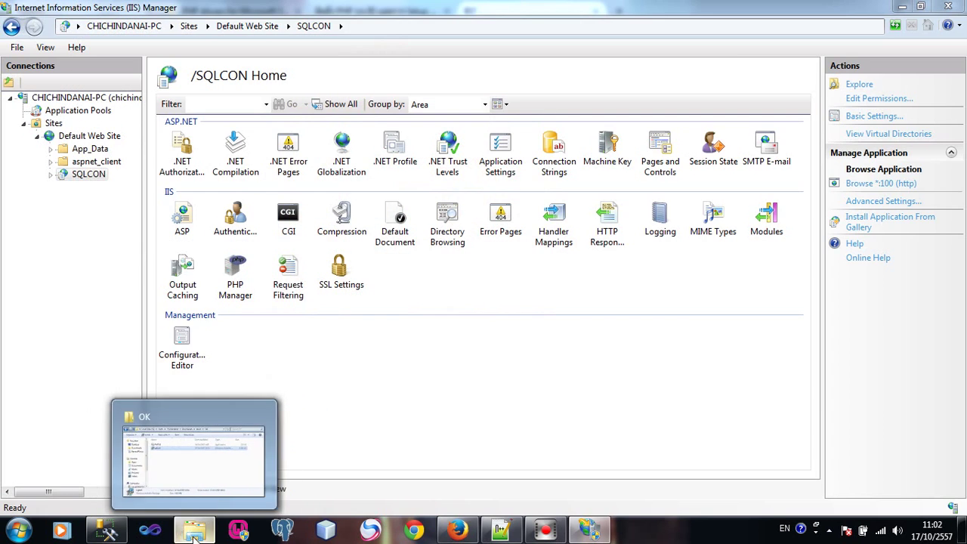
right_click(194, 536)
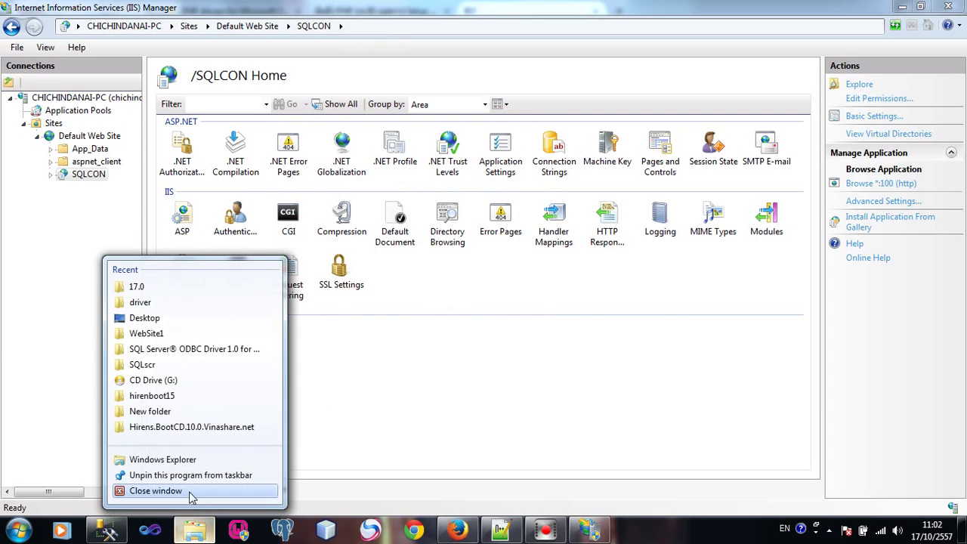
click(190, 458)
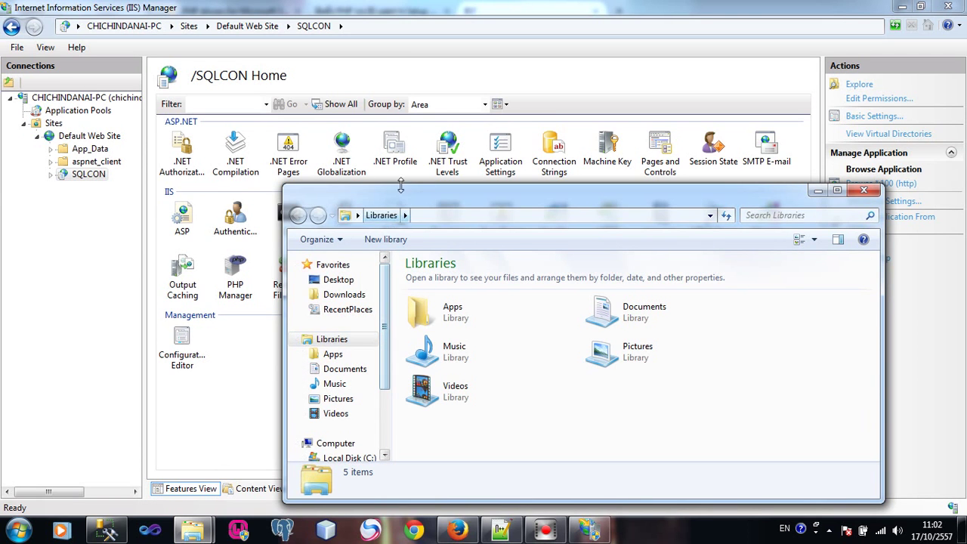
drag(400, 193, 268, 26)
scroll(256, 226, down, 2)
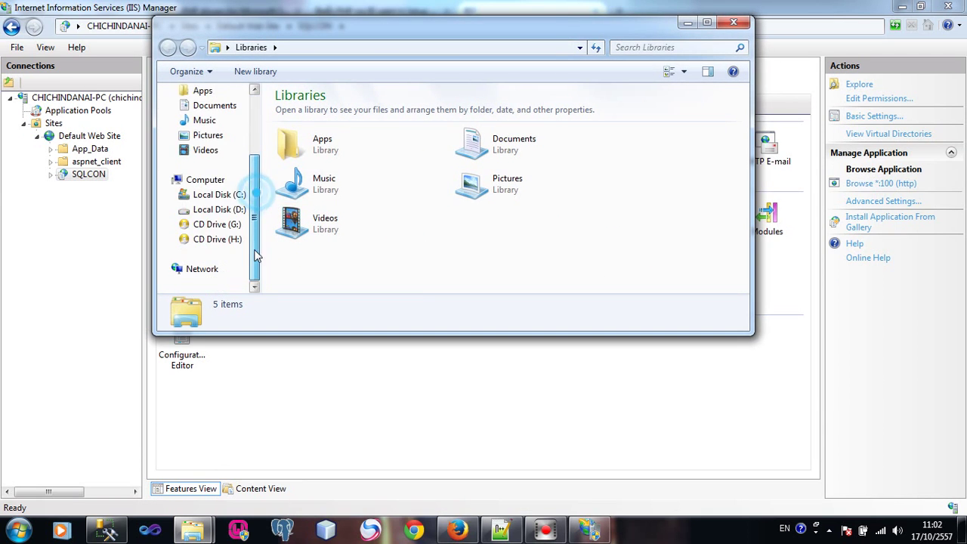
click(219, 195)
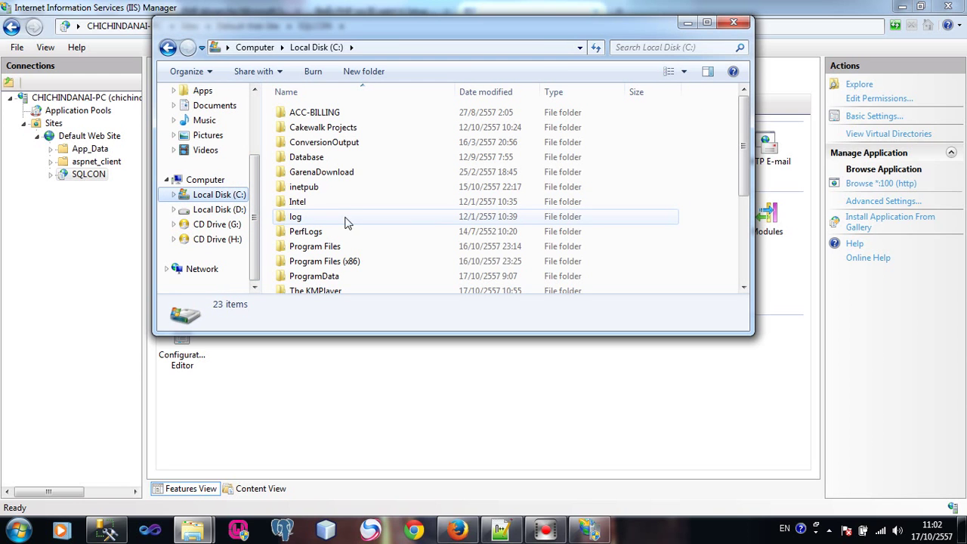
Browse to inetpub\wwwroot, look inside its SQLCON folder and return to wwwroot
click(302, 188)
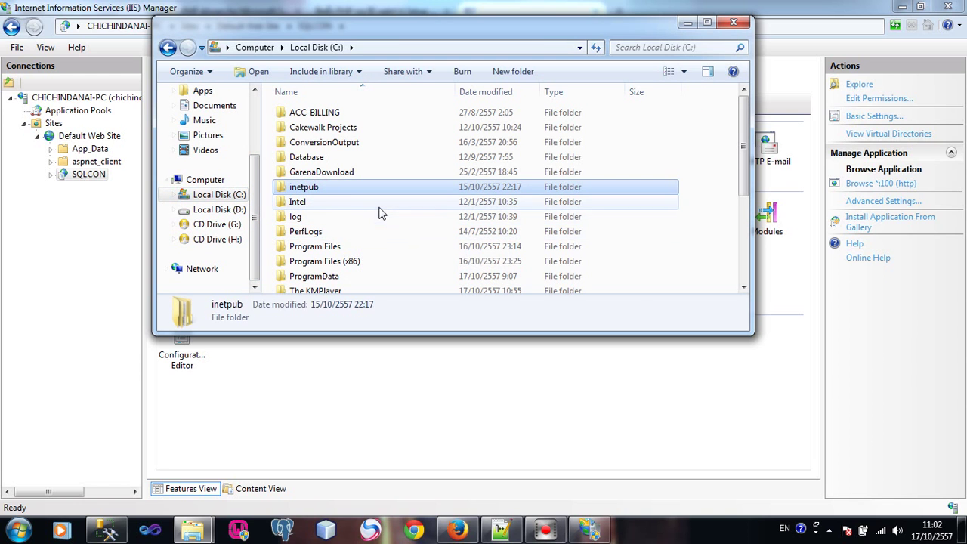
double_click(315, 192)
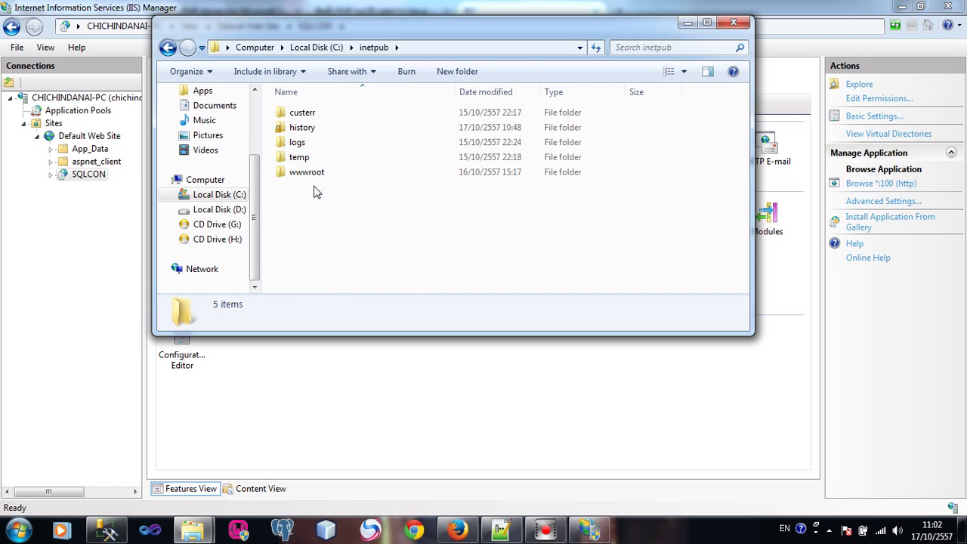
click(311, 174)
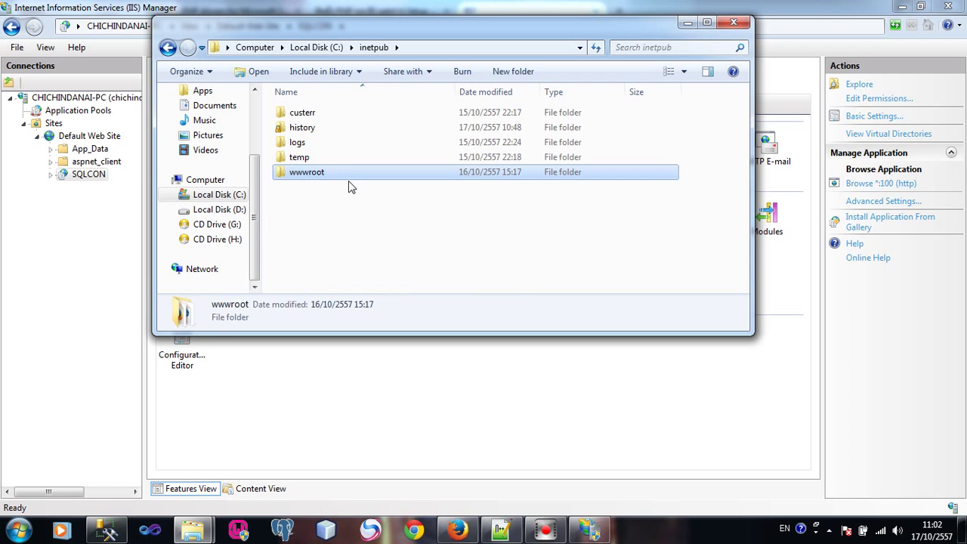
double_click(307, 175)
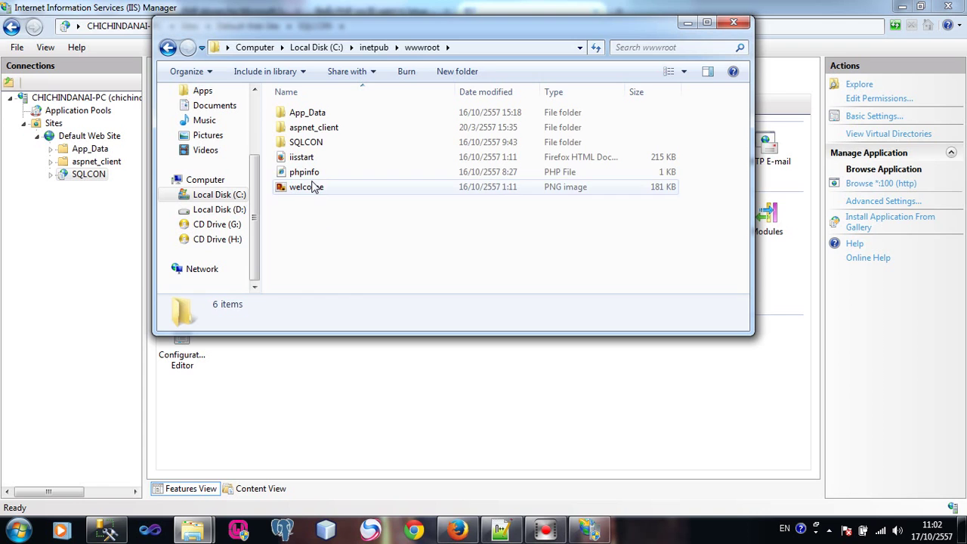
double_click(302, 142)
click(170, 47)
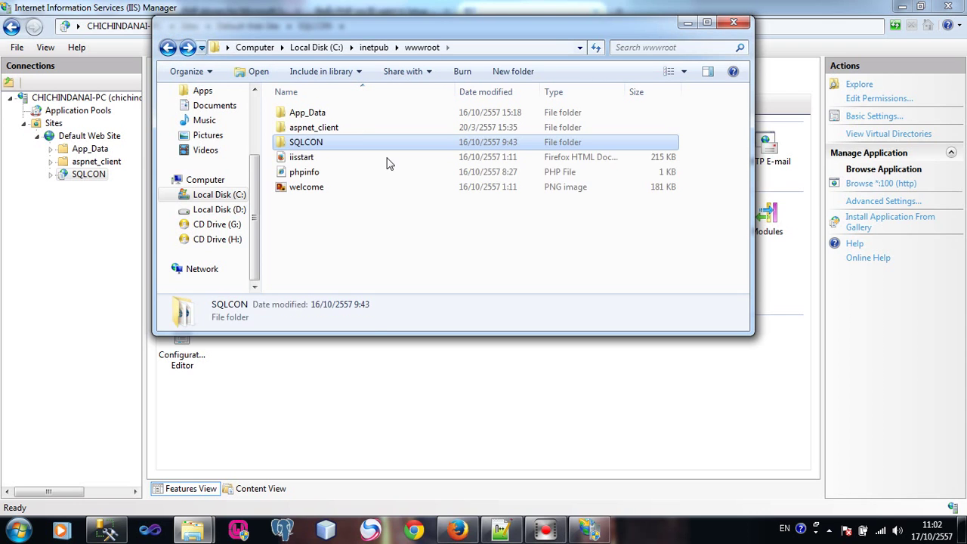
click(406, 242)
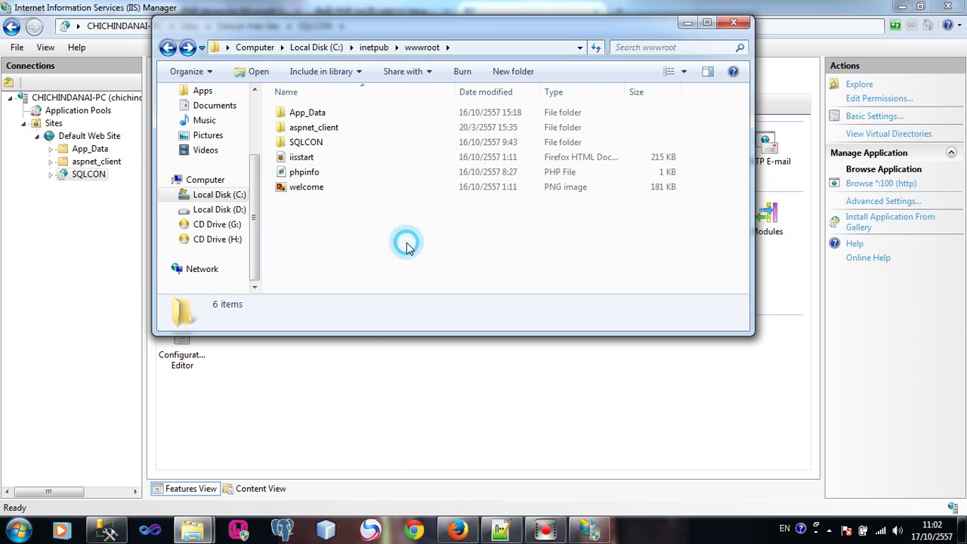
Switch to Firefox and load localhost:100/phpinfo.php in place of the IIS7 welcome page
click(457, 530)
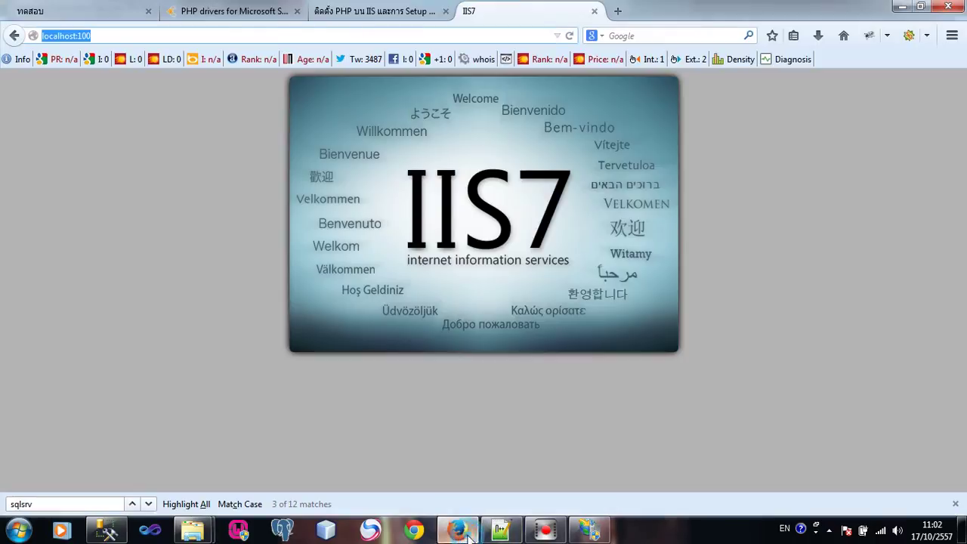
click(221, 34)
text(/)
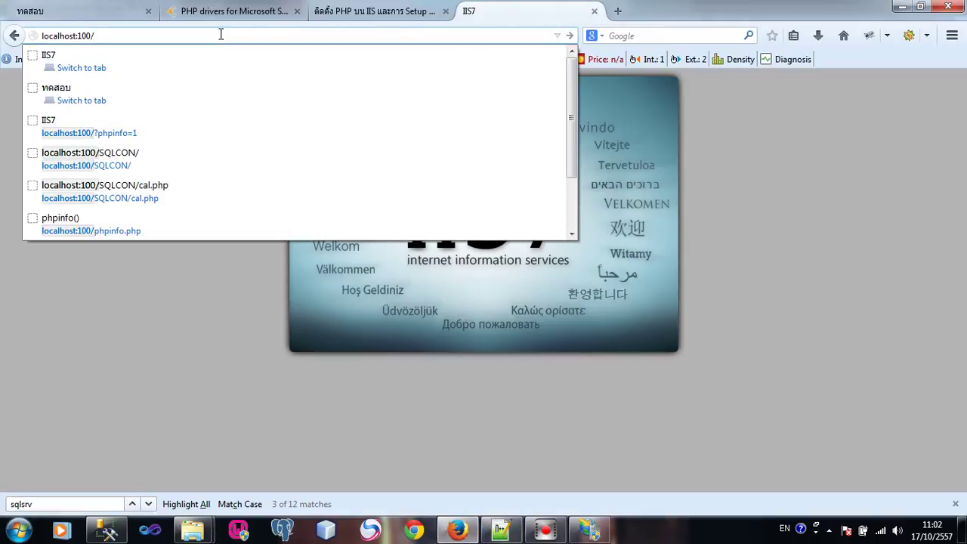
text(p)
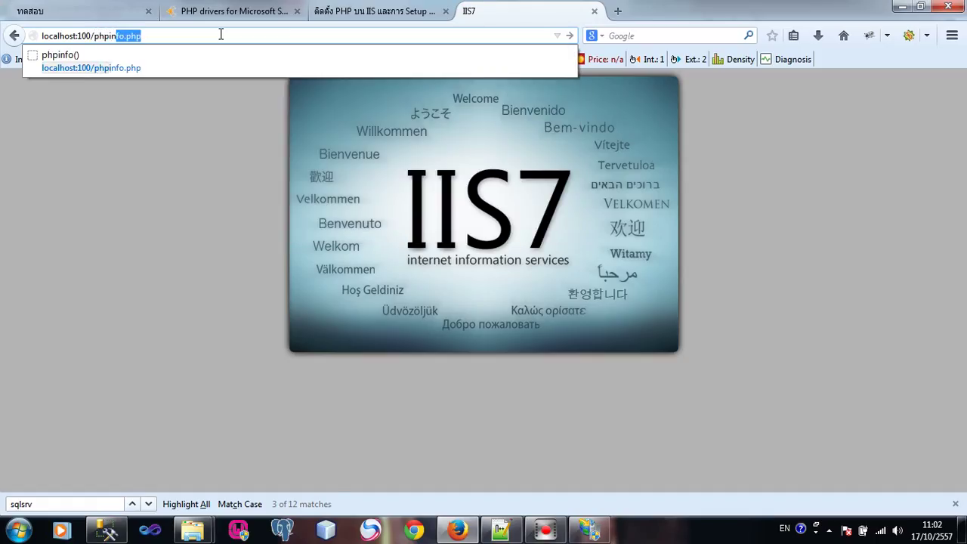
text(hpin)
key(Return)
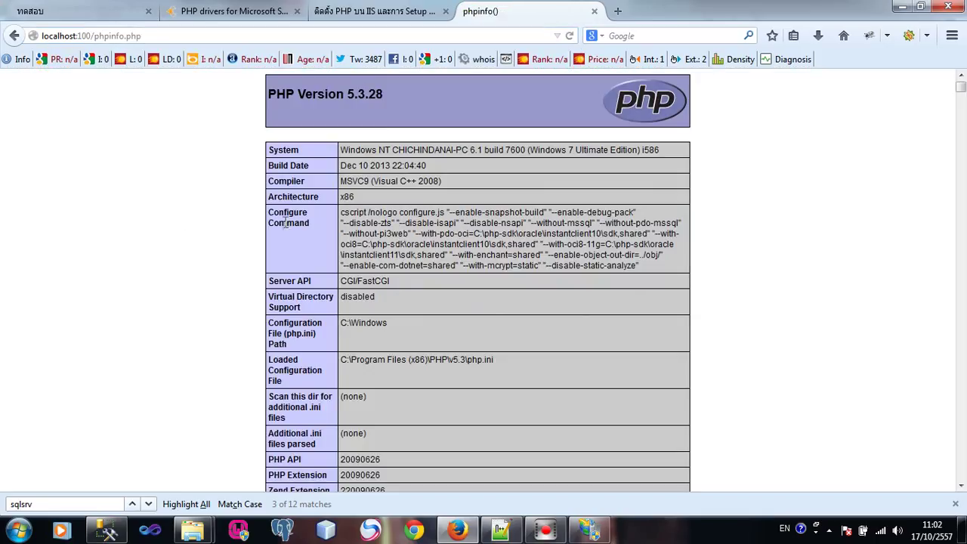
Look through the Web Platform Installer part of the ThaiCreate tutorial on installing PHP on IIS
click(385, 10)
scroll(632, 334, up, 5)
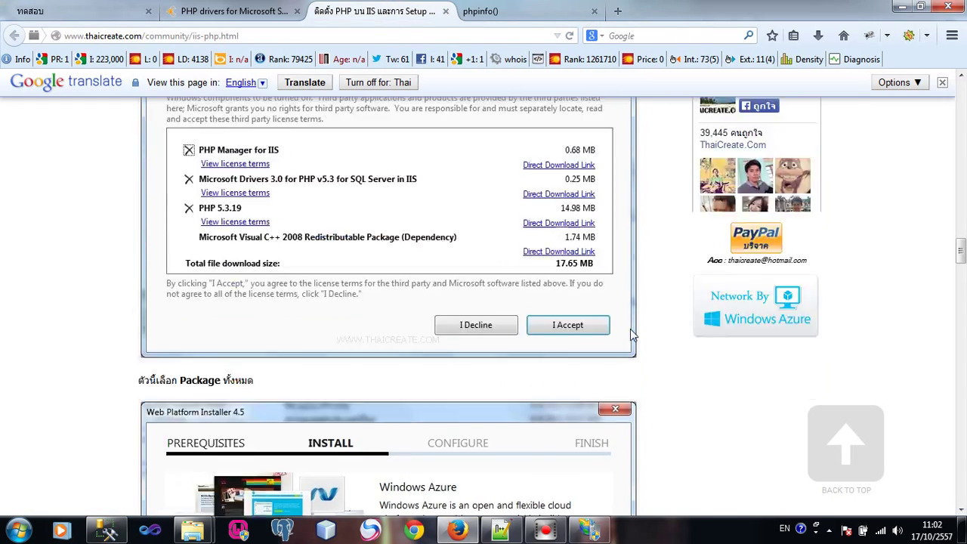
scroll(605, 306, up, 10)
Skim the PHP drivers for Microsoft SQL (Windows + Apache) article and highlight its web address
click(234, 10)
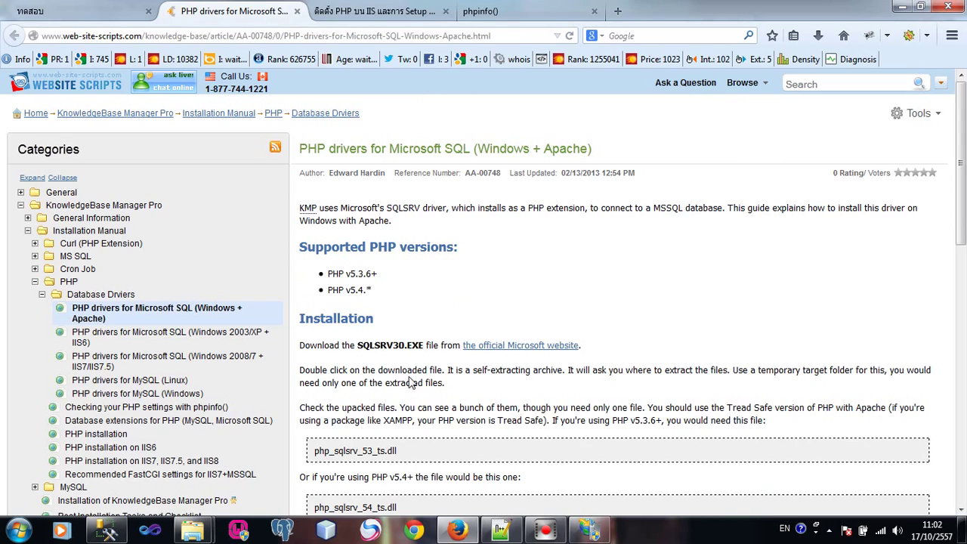
scroll(414, 340, down, 15)
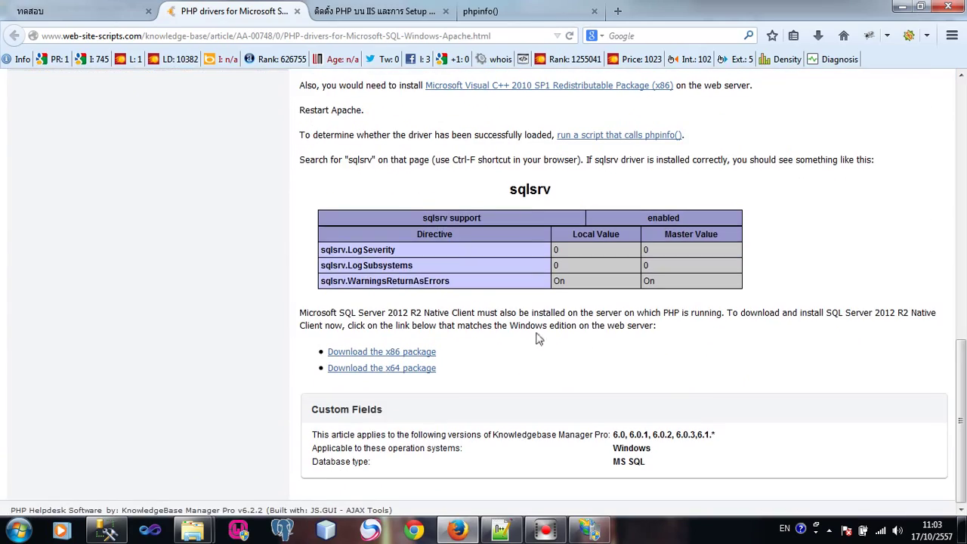
scroll(453, 377, up, 15)
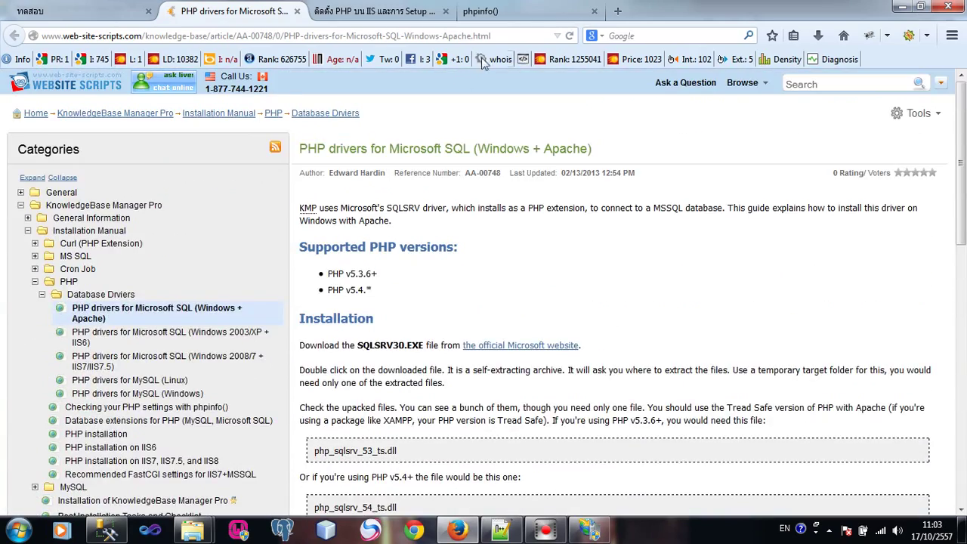
click(510, 34)
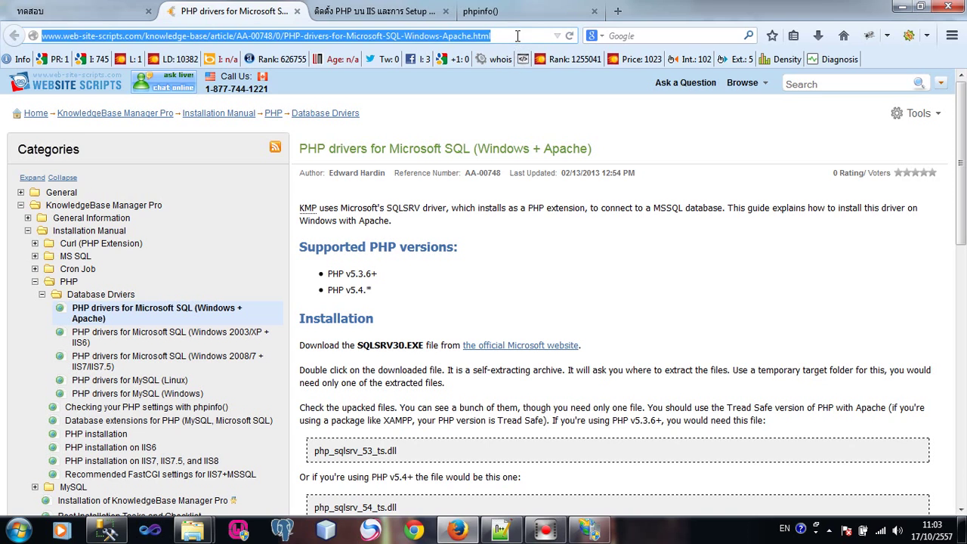
click(522, 35)
drag(523, 35, 2, 36)
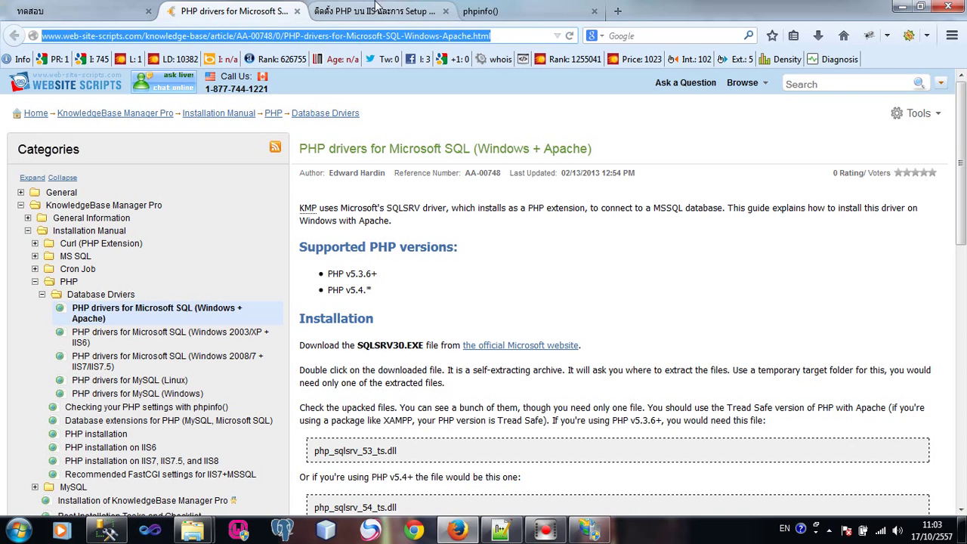
Return to the ThaiCreate iis-php.html tutorial, highlight its web address and look through its introductory section on running PHP on IIS
click(374, 11)
scroll(133, 295, up, 5)
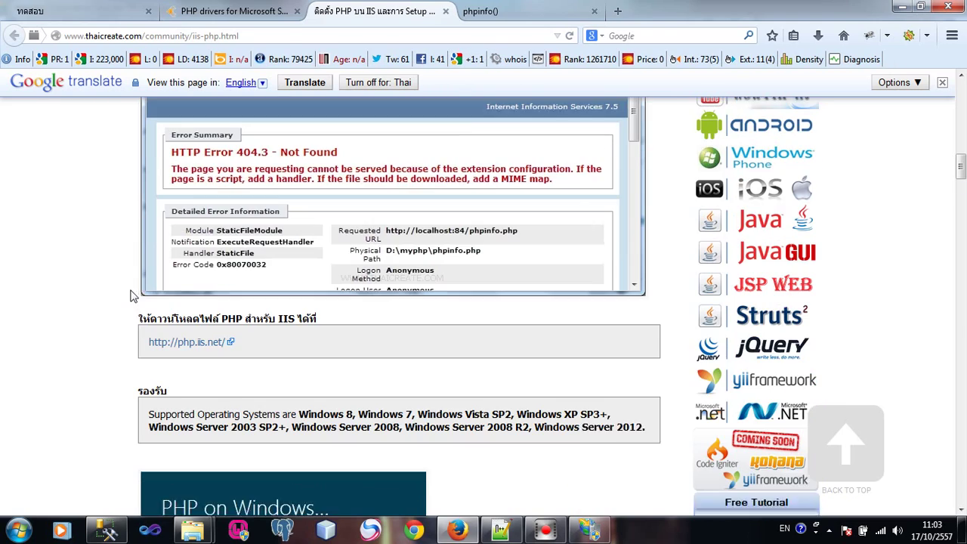
click(277, 43)
scroll(318, 229, up, 8)
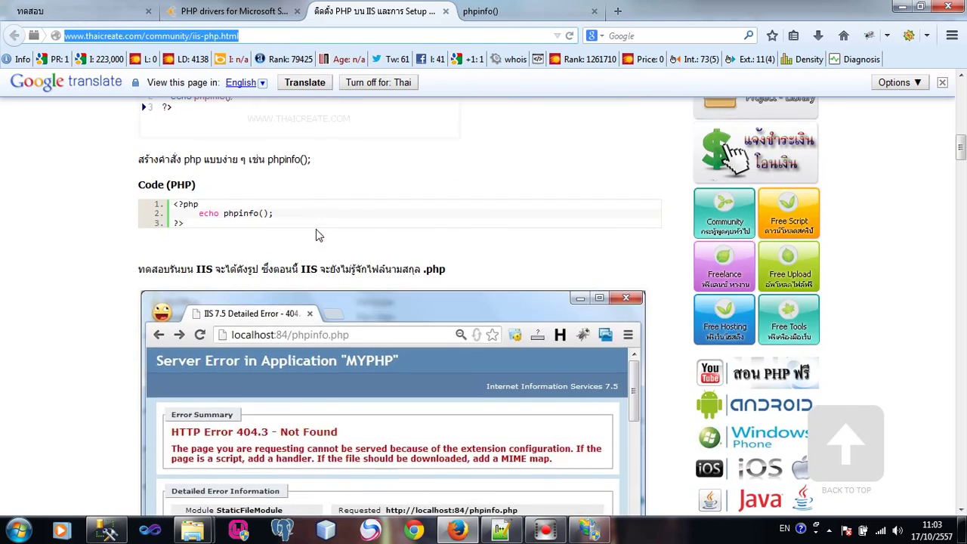
scroll(323, 236, down, 3)
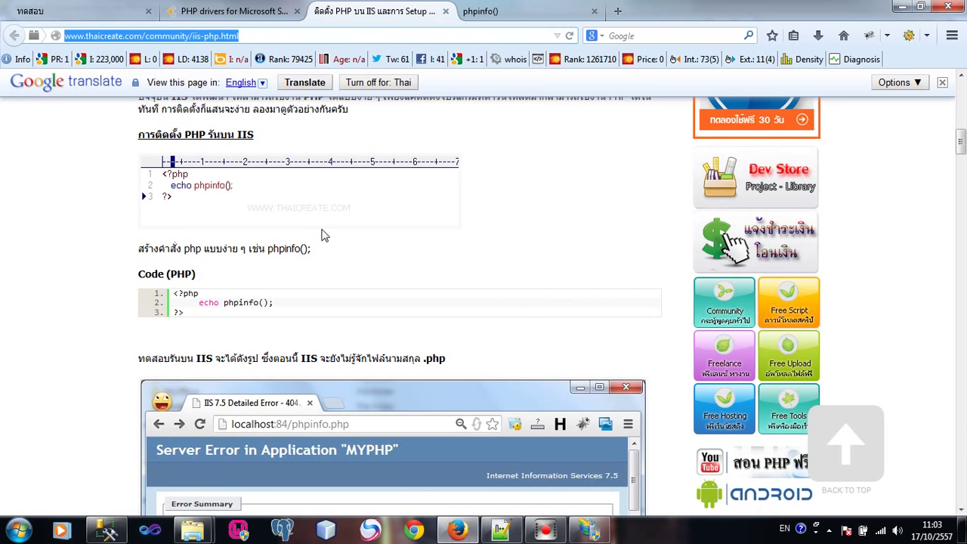
scroll(321, 236, down, 2)
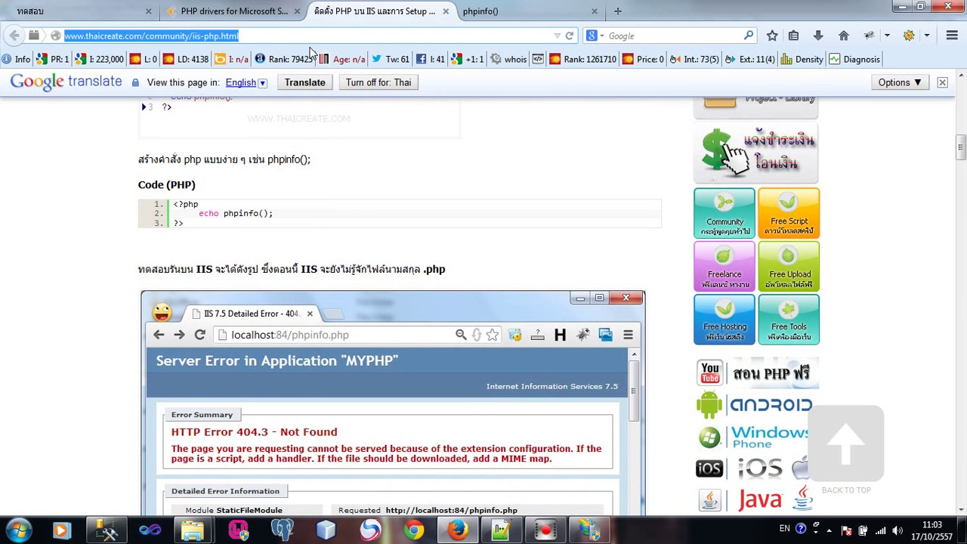
click(306, 38)
scroll(108, 305, up, 8)
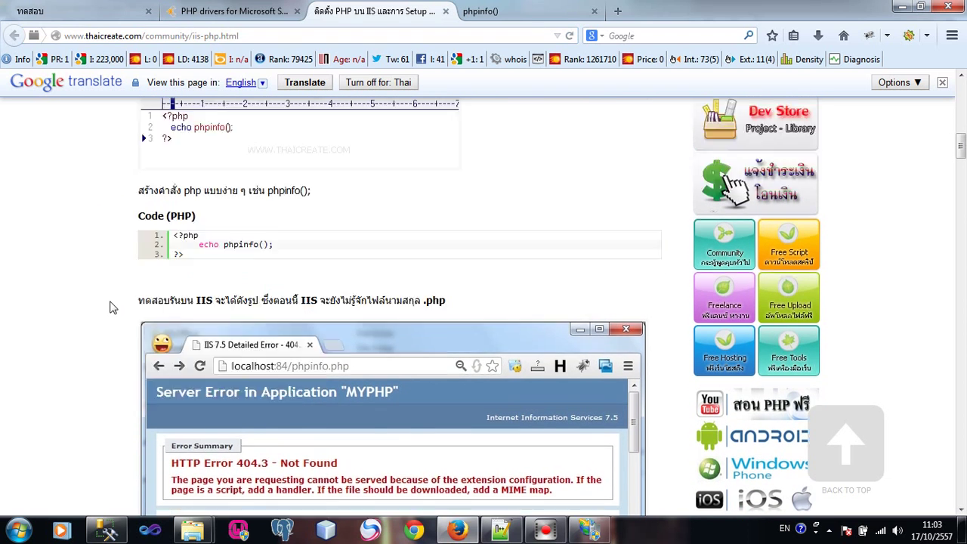
scroll(110, 308, down, 3)
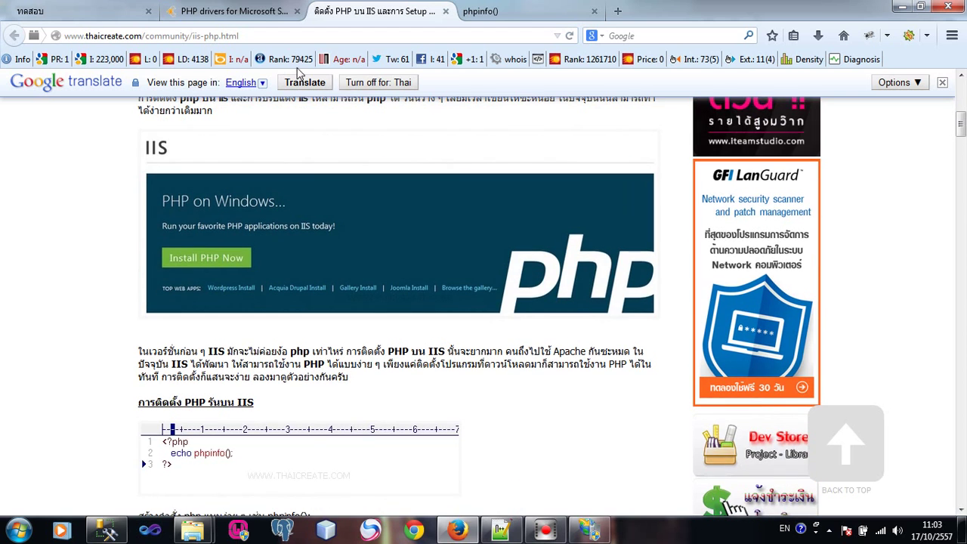
Close the PHP drivers article and the ThaiCreate tutorial, leaving the phpinfo() page showing
click(296, 12)
click(296, 12)
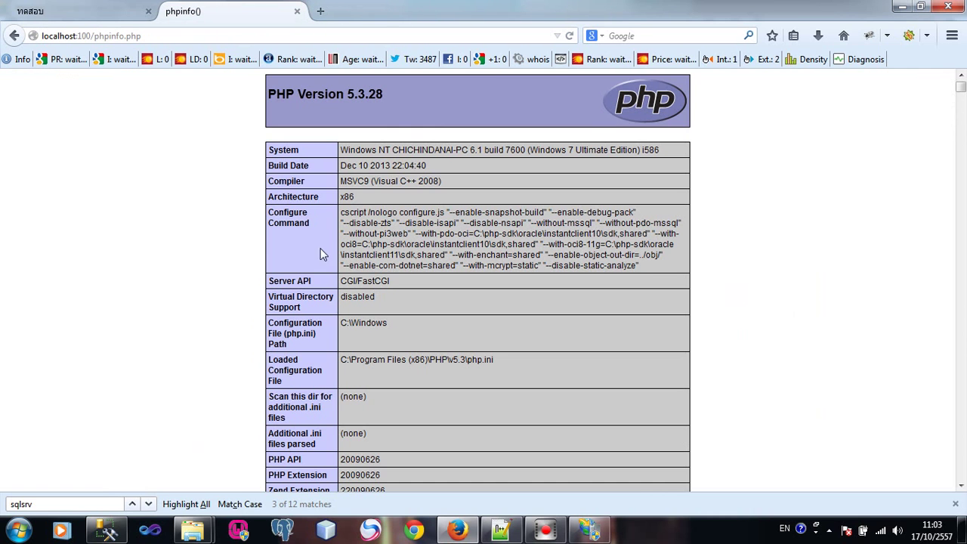
Switch to the OK folder in Windows Explorer and highlight the PHP53 and sqlncli installers, together and individually
mouse_move(192, 530)
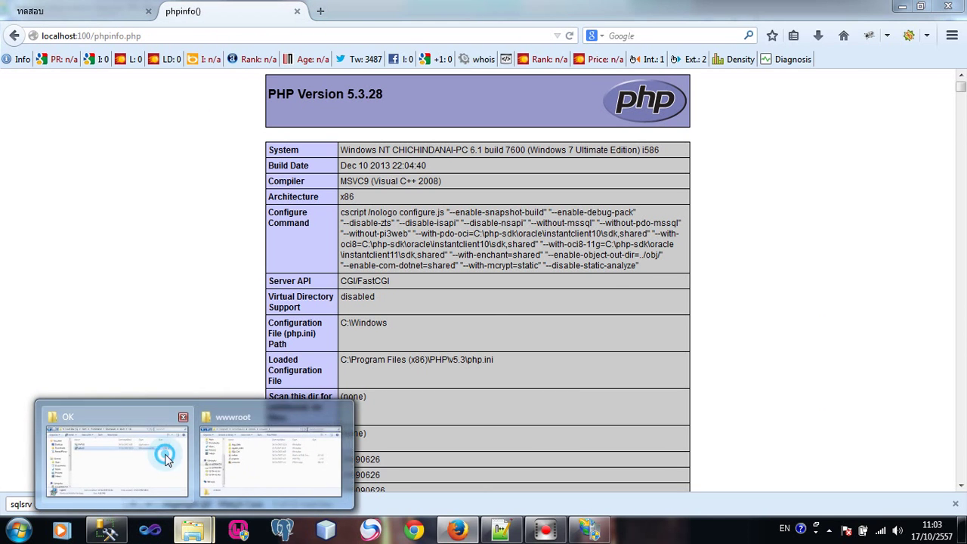
click(117, 457)
click(577, 324)
drag(655, 342, 430, 232)
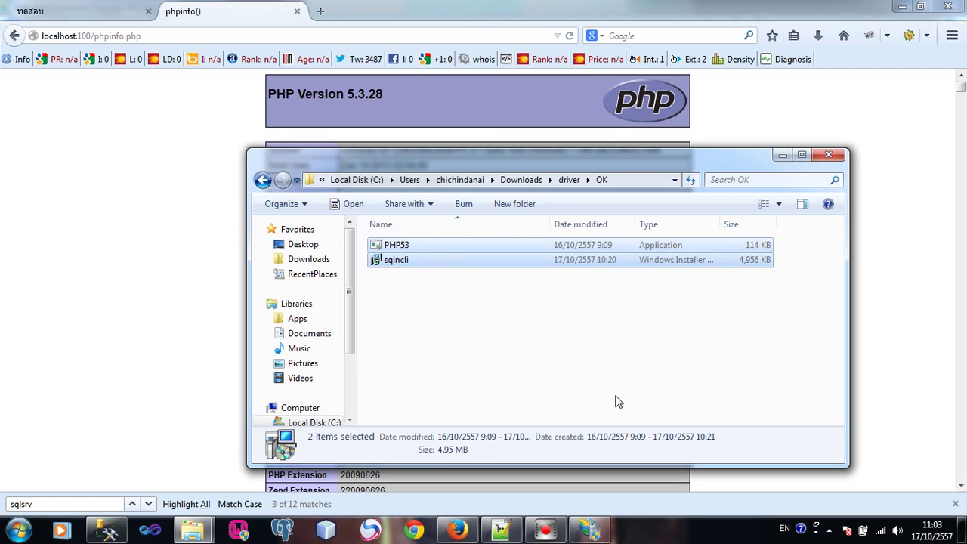
click(432, 270)
click(432, 261)
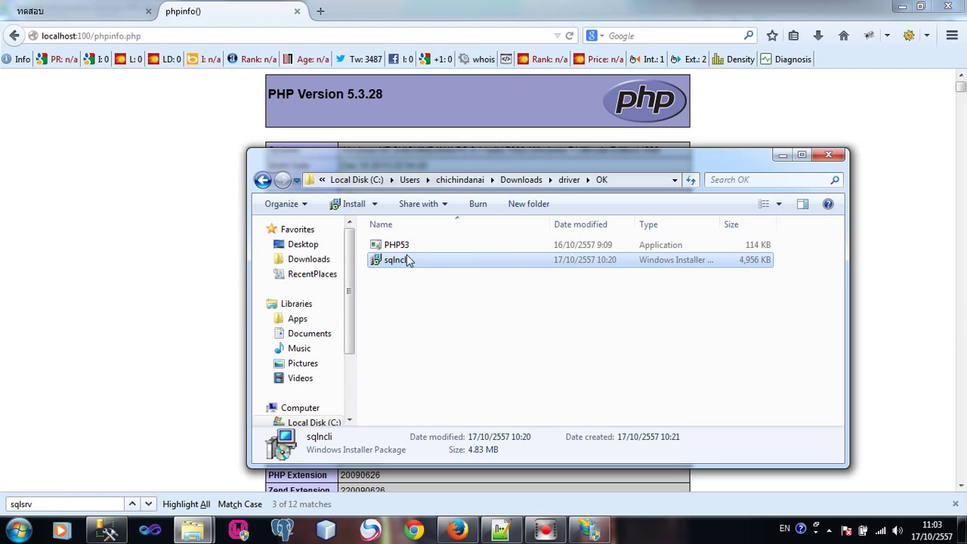
click(395, 245)
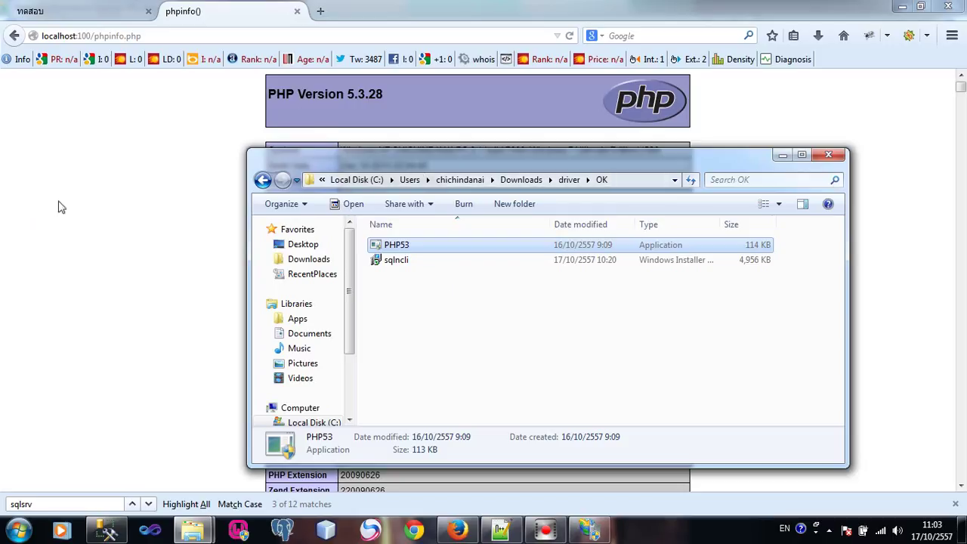
Switch back to Firefox and load localhost:100/phpinfo.php again
click(196, 36)
click(369, 35)
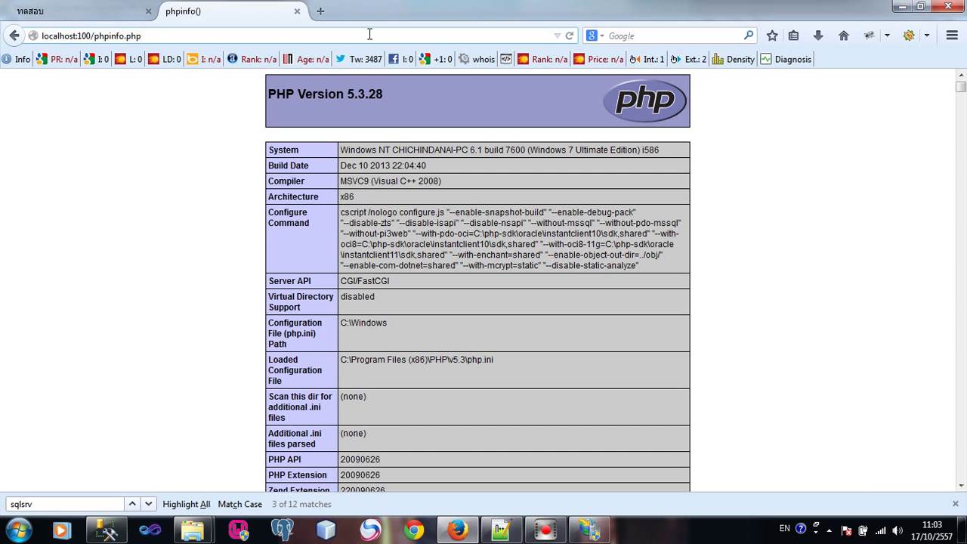
key(Return)
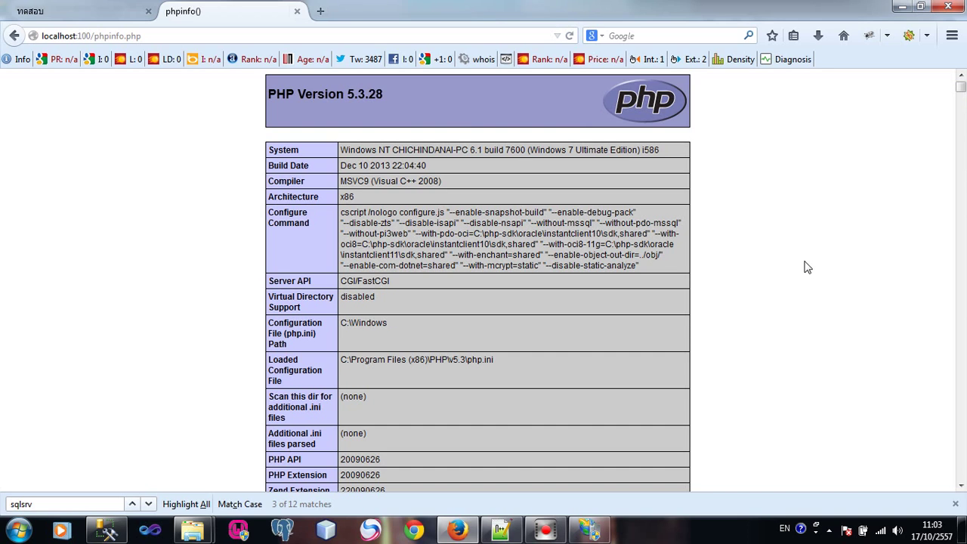
Search the phpinfo() page for sqlsrv and highlight its whole pdo_sqlsrv section
key(ctrl+f)
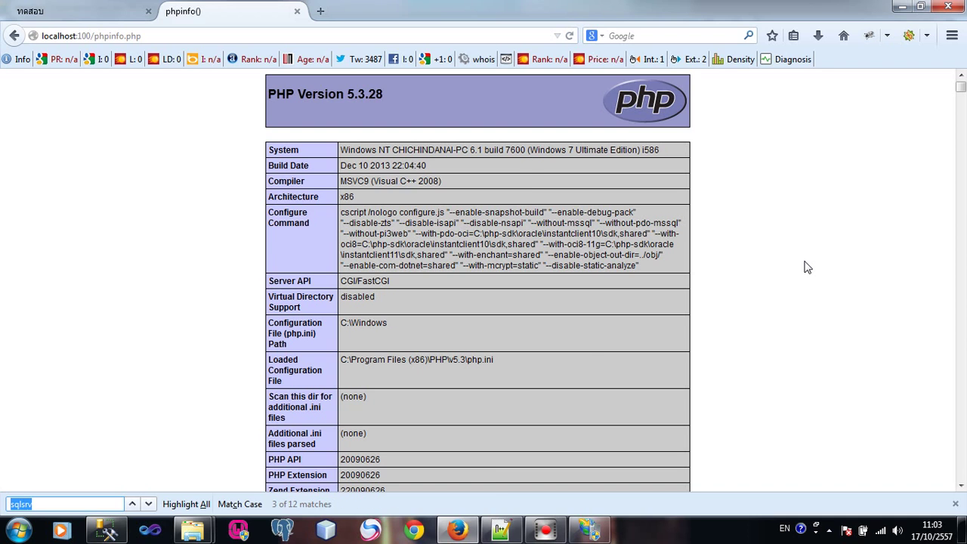
text(sqlsrv)
key(Return)
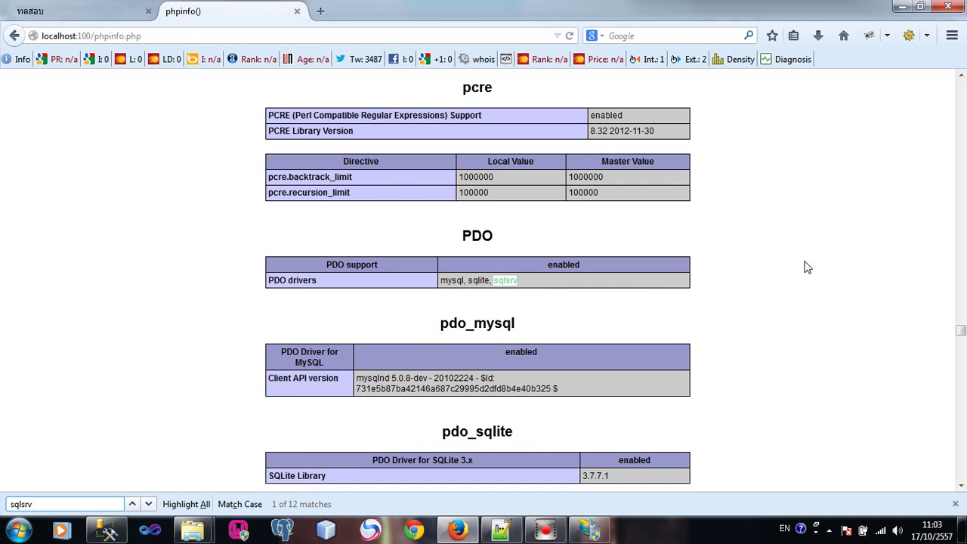
key(Return)
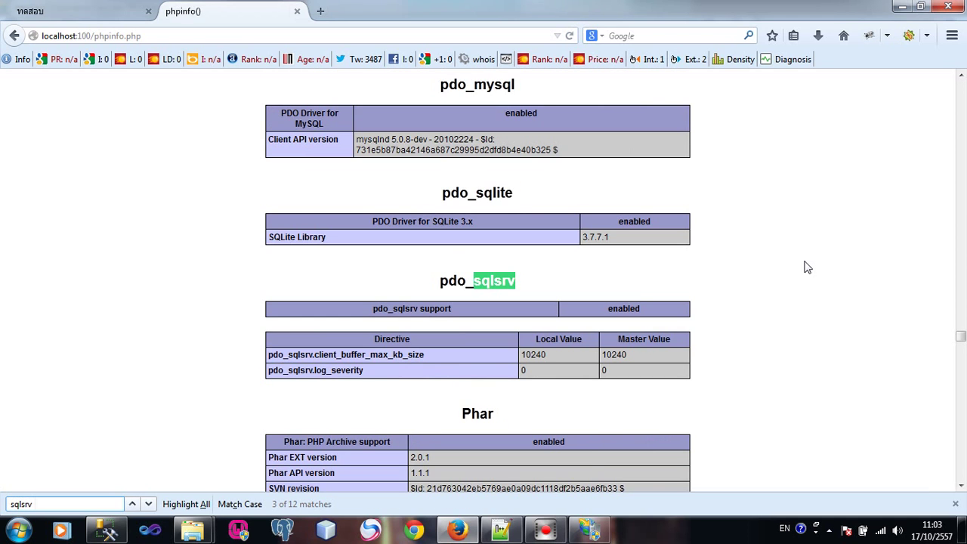
click(749, 323)
drag(773, 378, 216, 267)
click(143, 280)
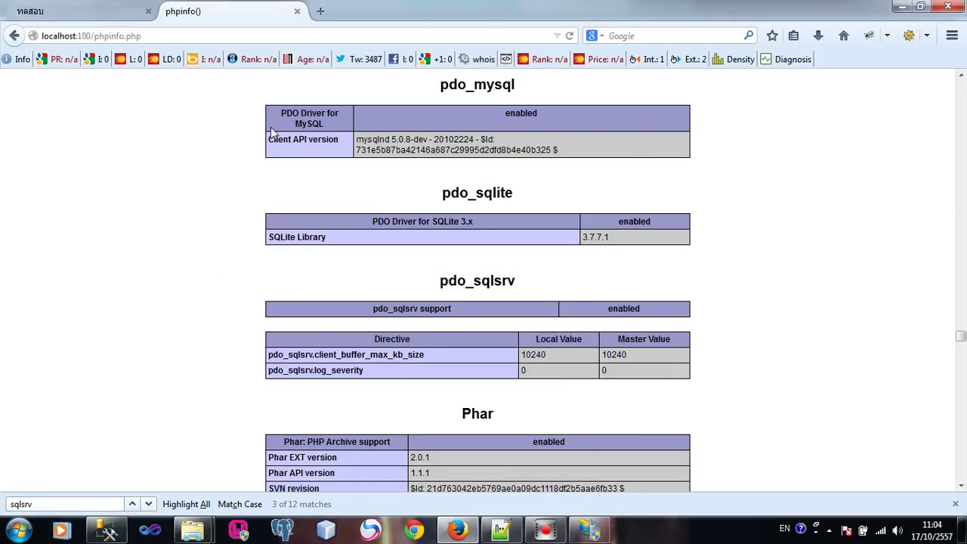
drag(417, 288, 801, 383)
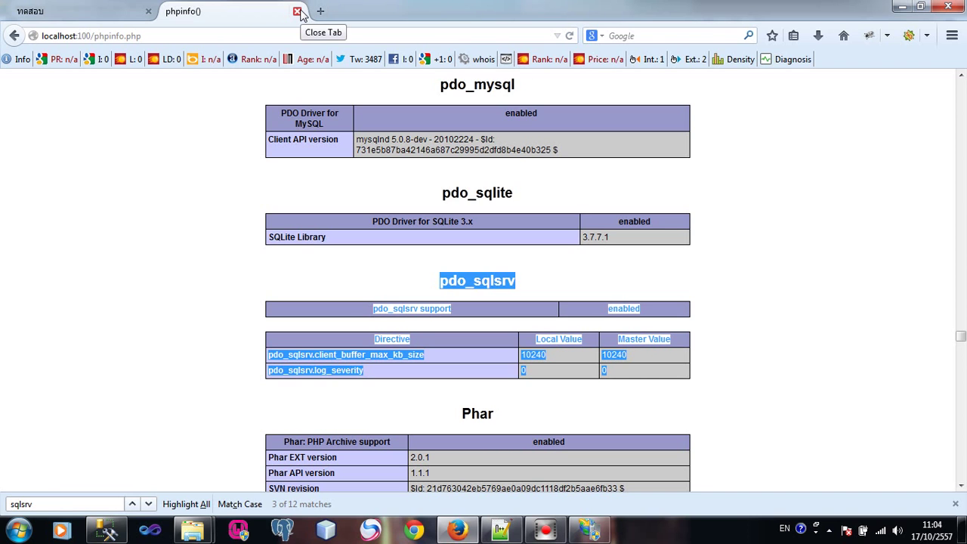
Switch to Notepad++ and bring up the phpinfo.php file
click(500, 530)
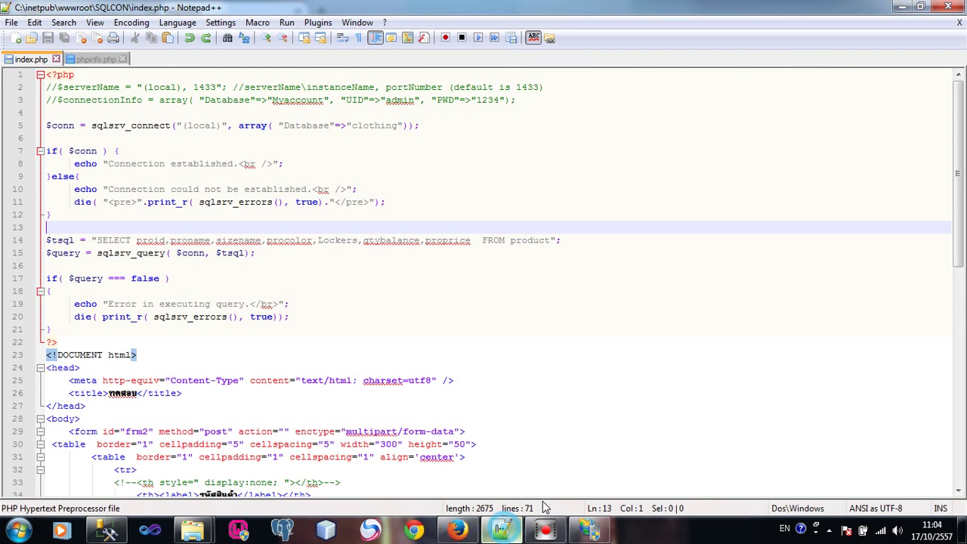
click(562, 309)
key(ctrl+Tab)
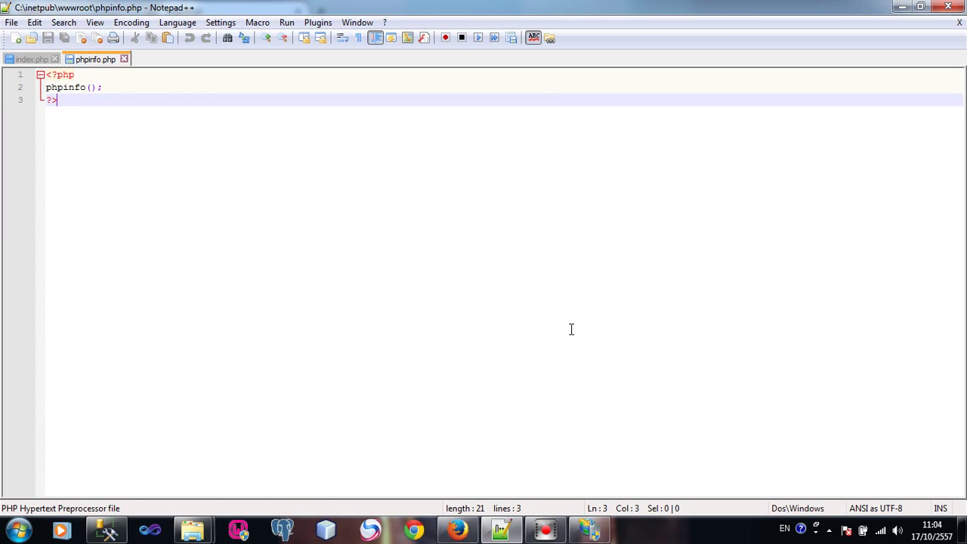
Switch to the wwwroot folder in Windows Explorer and highlight the phpinfo file
mouse_move(192, 530)
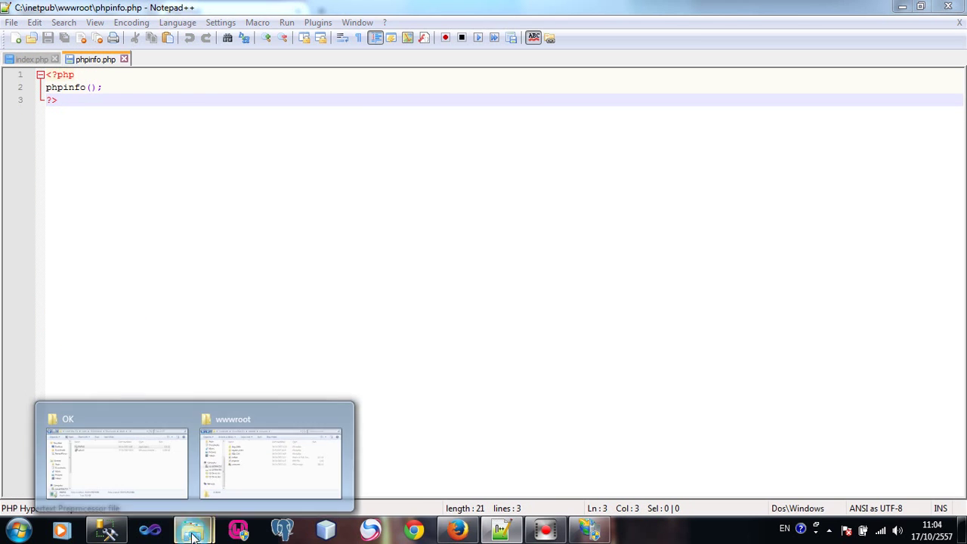
click(270, 462)
click(305, 172)
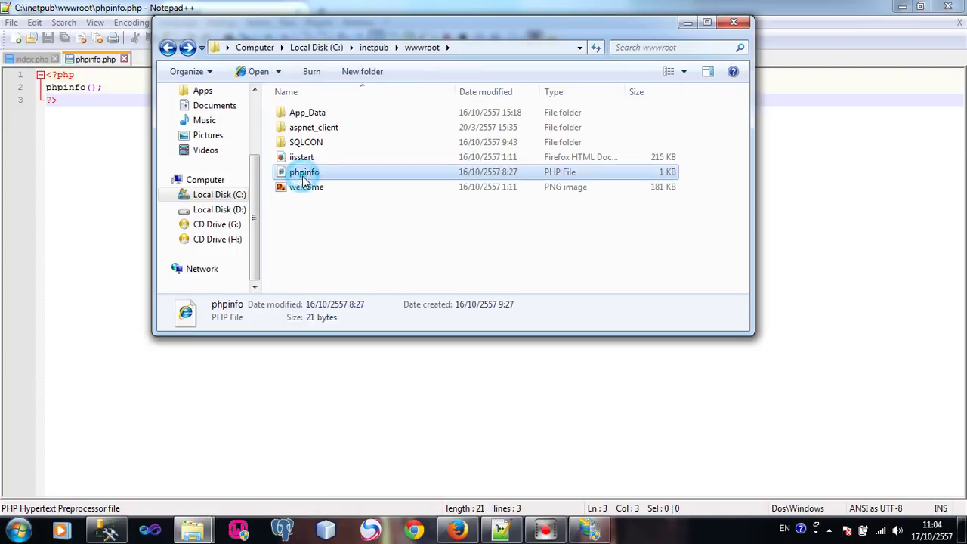
click(324, 213)
click(311, 172)
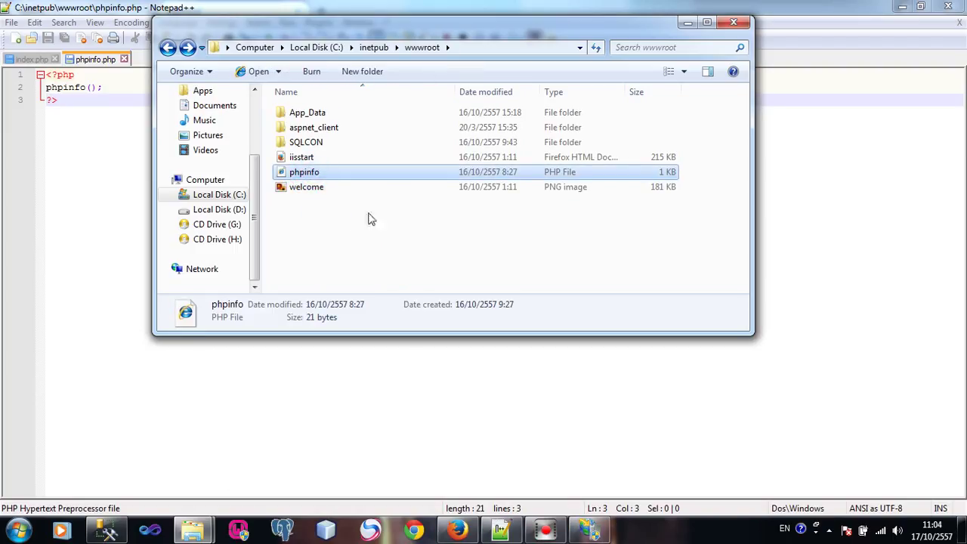
click(332, 198)
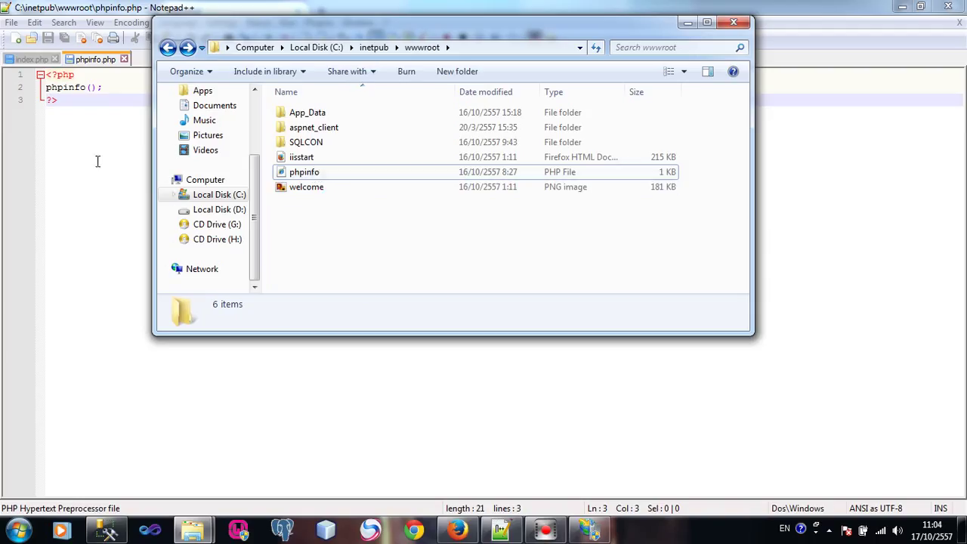
Return to phpinfo.php in Notepad++ and highlight all of its PHP code
click(97, 108)
drag(98, 108, 43, 66)
click(164, 205)
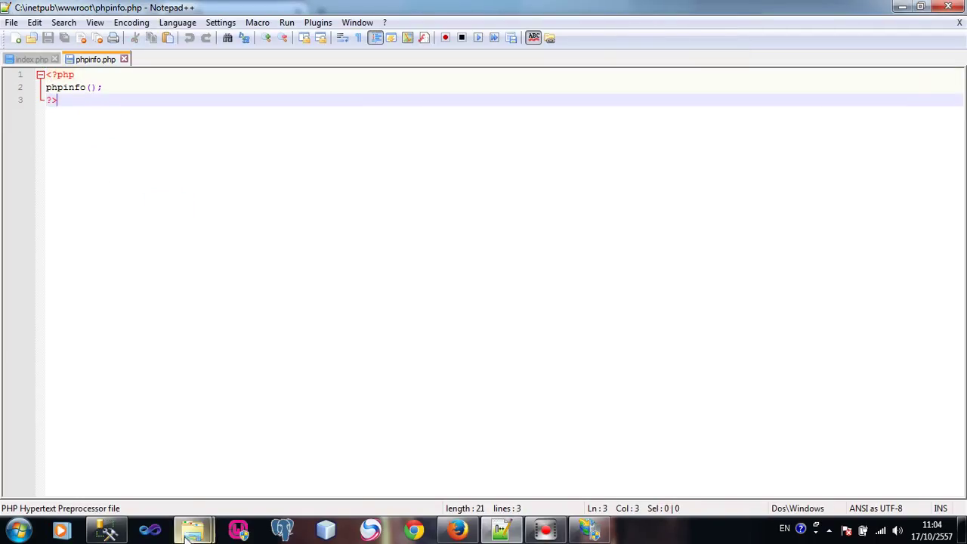
Switch to Firefox, copy /phpinfo.php from the address, remove it and load localhost:100
click(458, 530)
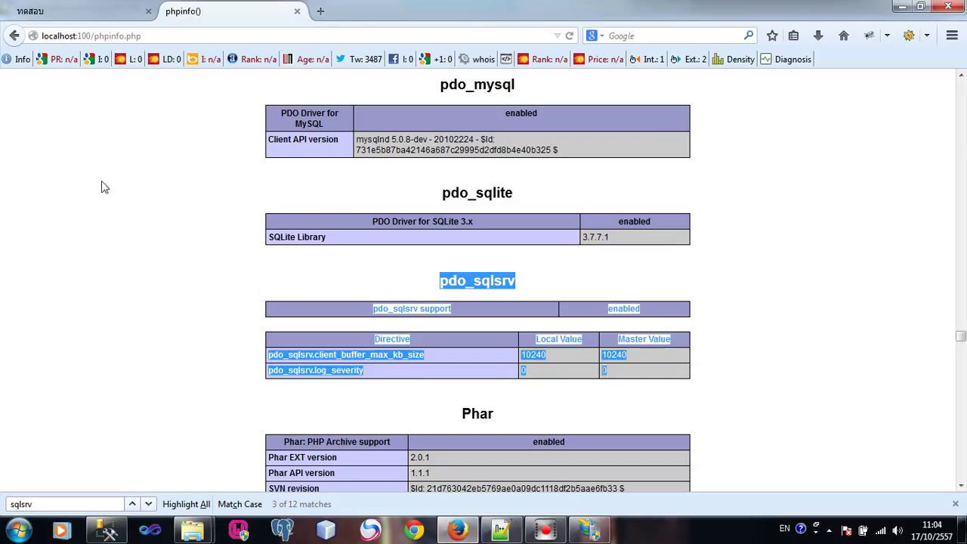
drag(91, 36, 254, 42)
key(ctrl+c)
key(BackSpace)
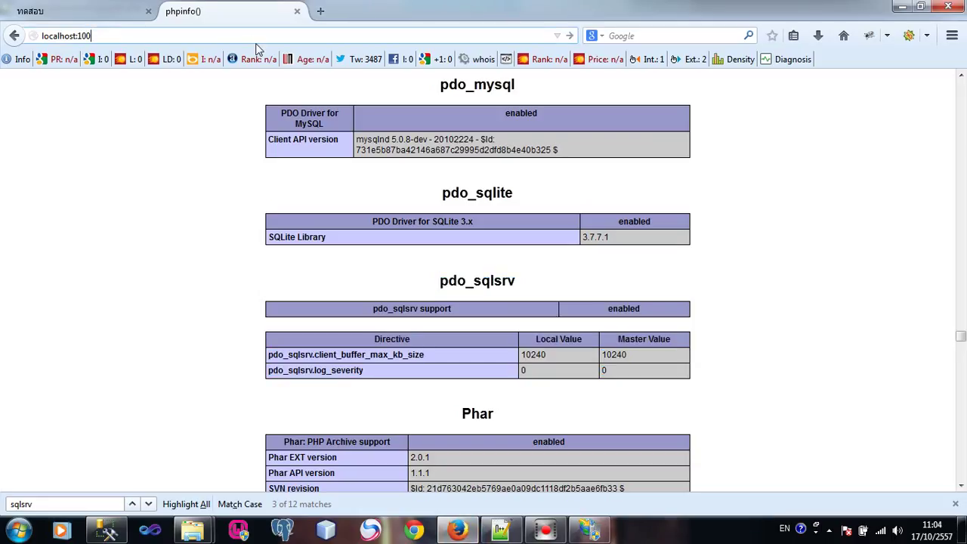
key(Return)
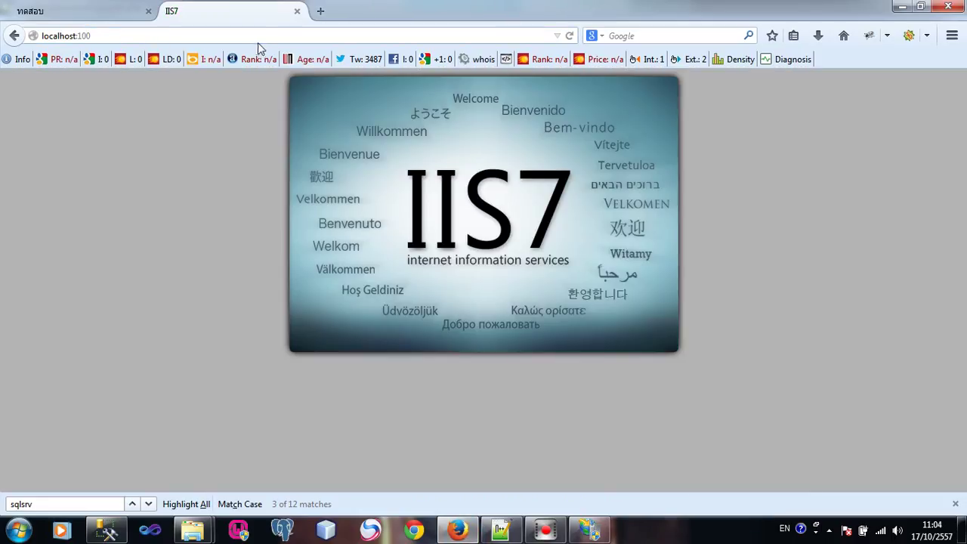
Paste /phpinfo.php back onto the address, load localhost:100/phpinfo.php and look through the page
click(265, 36)
click(266, 36)
key(ctrl+v)
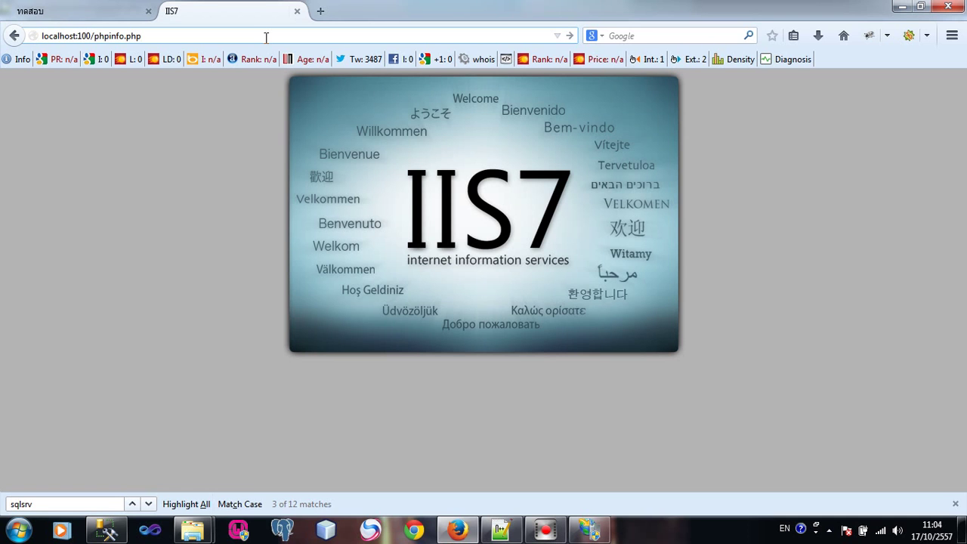
key(Return)
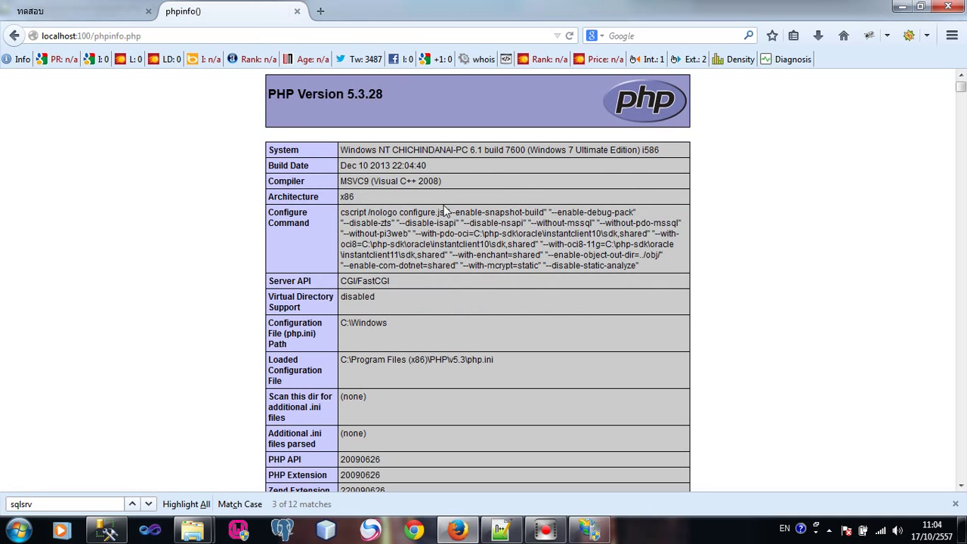
scroll(447, 212, down, 15)
Flip between the sqlcon product page and the phpinfo() page, then highlight the sqlcon folder in the product page's address
click(74, 9)
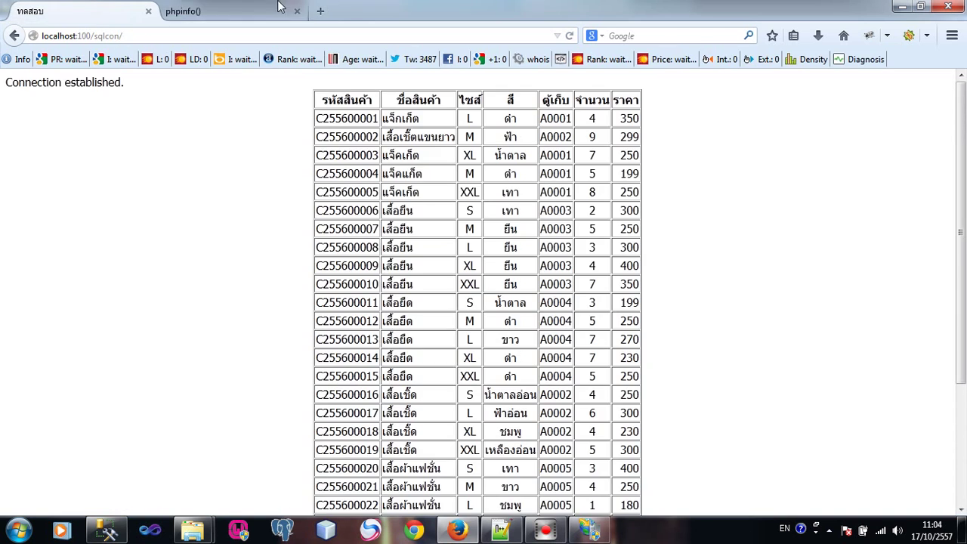
click(196, 11)
click(74, 9)
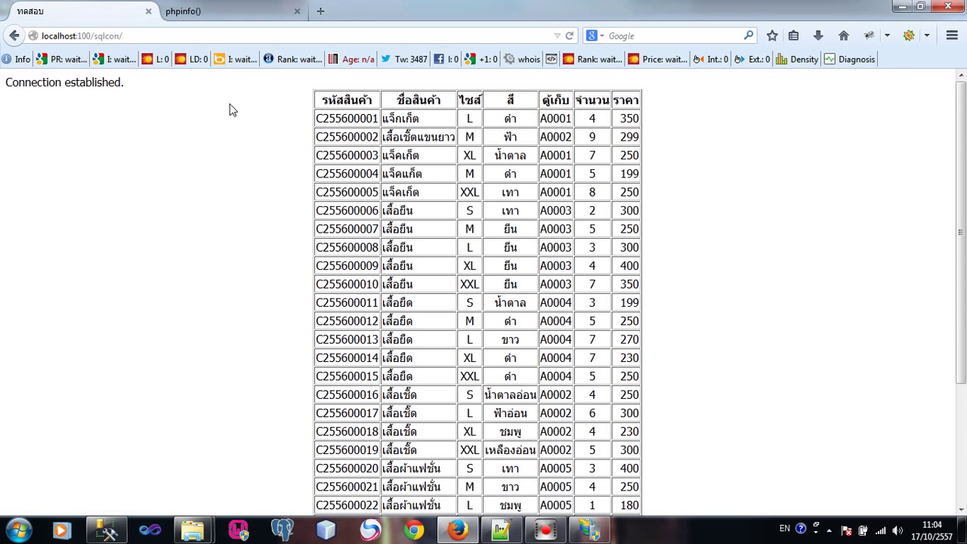
click(161, 35)
click(192, 35)
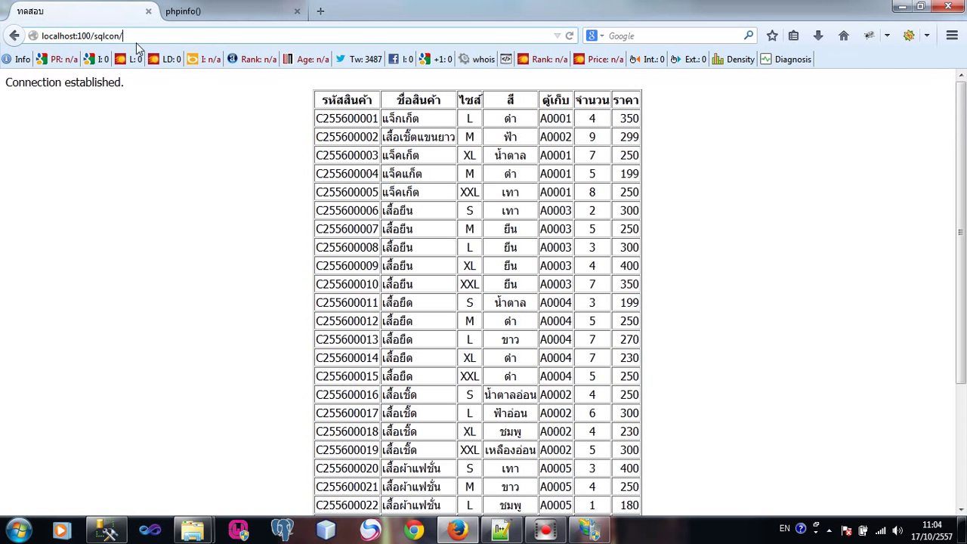
drag(119, 35, 93, 35)
Append index.php to the product page's address and load localhost:100/sqlcon/index.php
click(134, 36)
text(index.php)
key(Return)
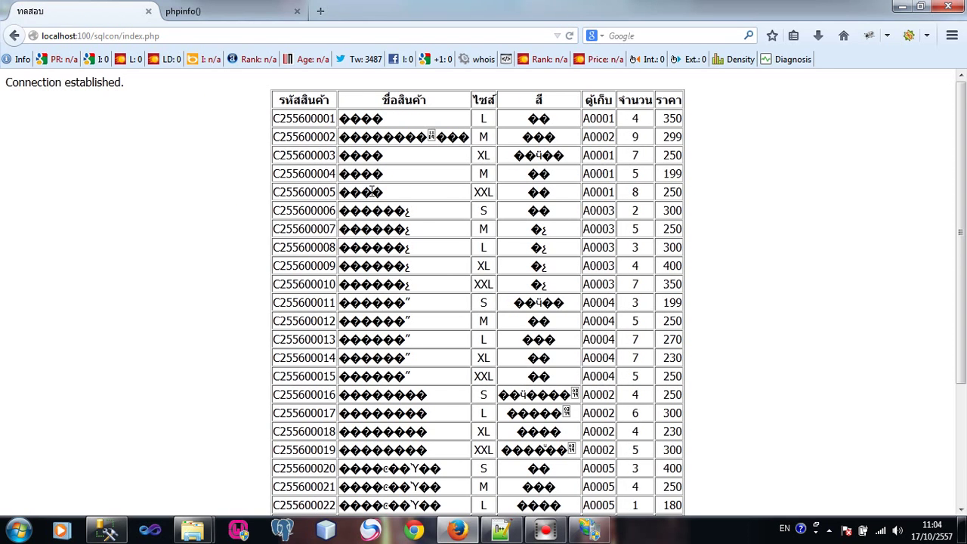
Switch to SQL Server Management Studio and point out the clothing database, its dbo.product table and the product SELECT query
click(107, 530)
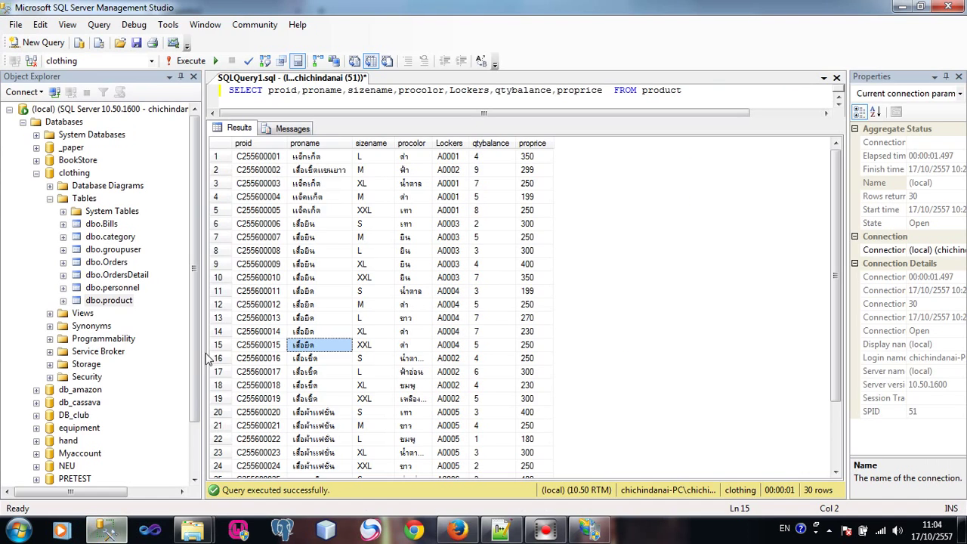
click(74, 173)
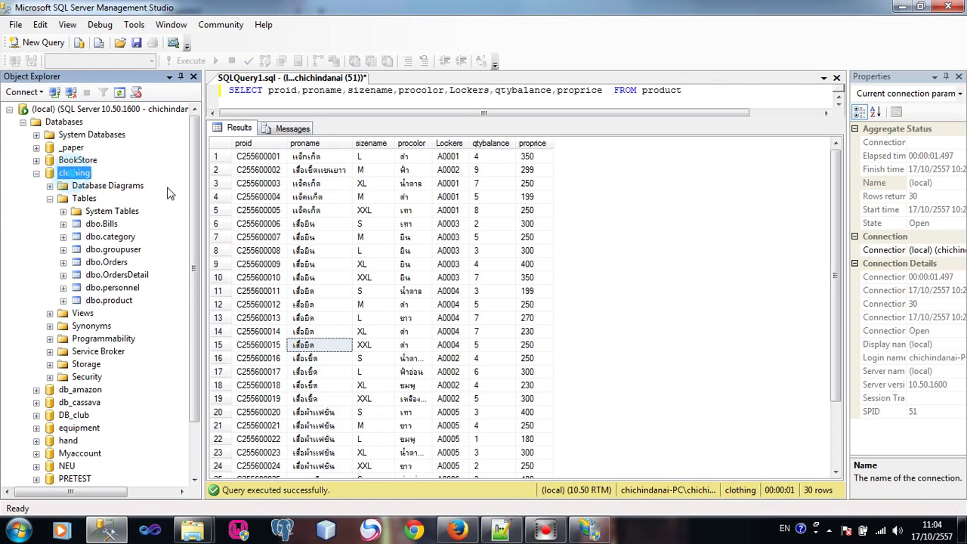
click(113, 301)
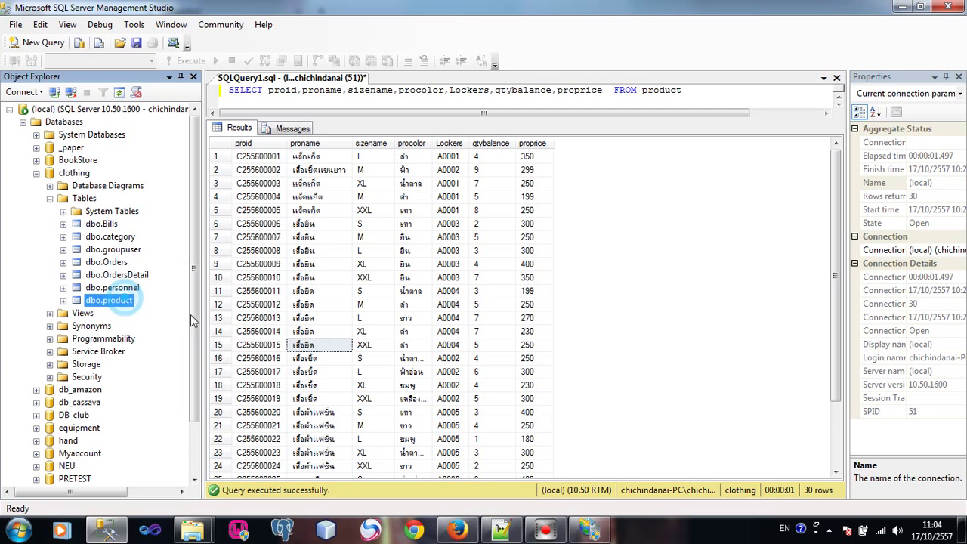
click(714, 90)
key(shift+Home)
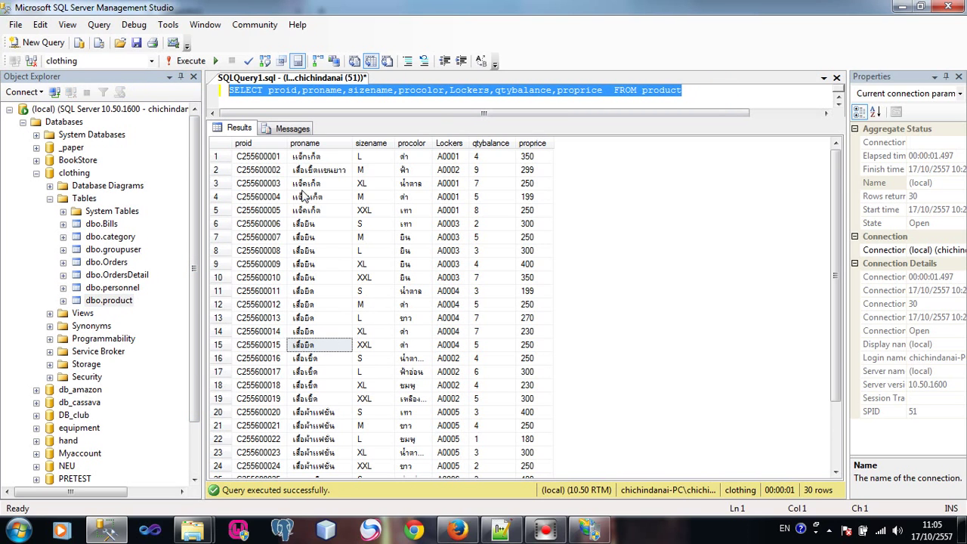
Check the product page in Firefox again, then switch to Notepad++ and close phpinfo.php, leaving index.php open
click(457, 530)
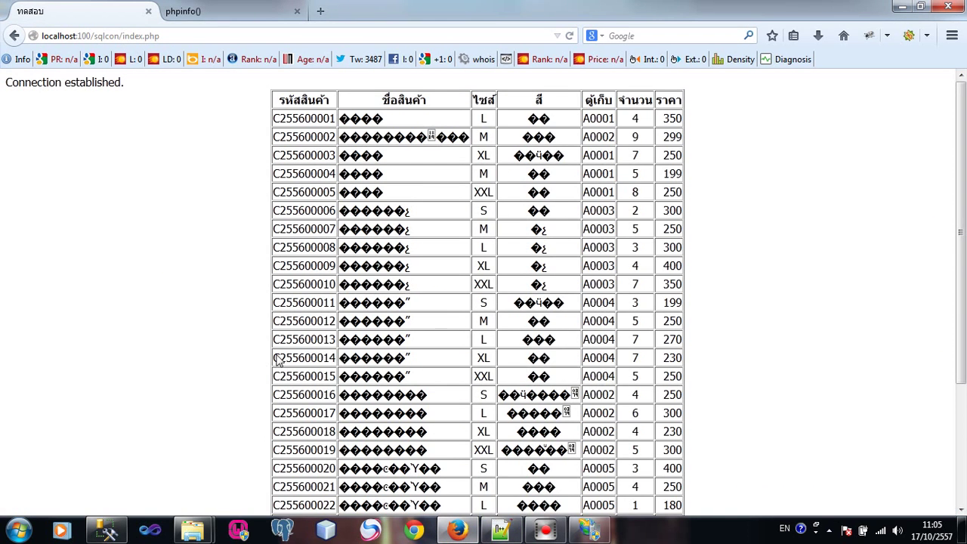
click(500, 530)
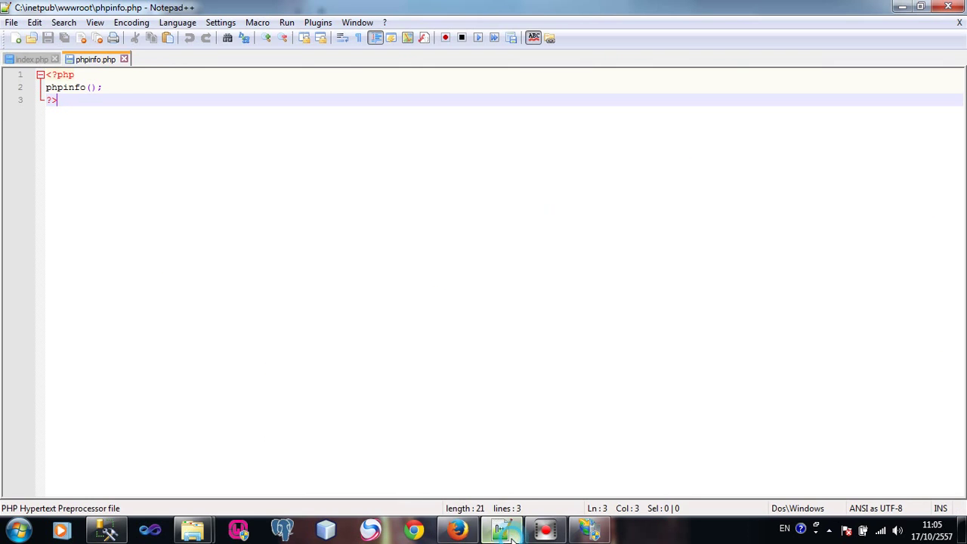
click(125, 59)
click(277, 266)
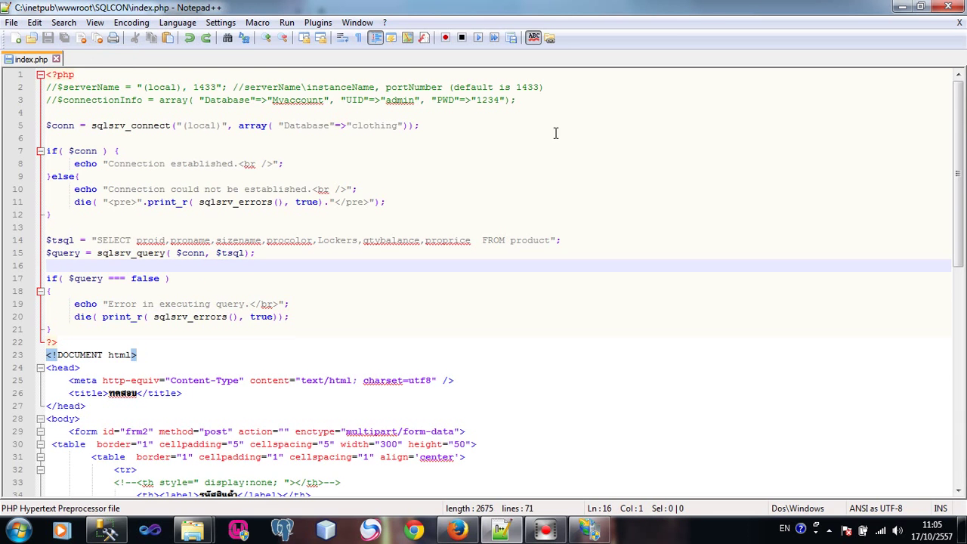
Highlight the sqlsrv_connect line in index.php and its parts: the function name, the (local) server, Database and clothing
drag(439, 127, 32, 126)
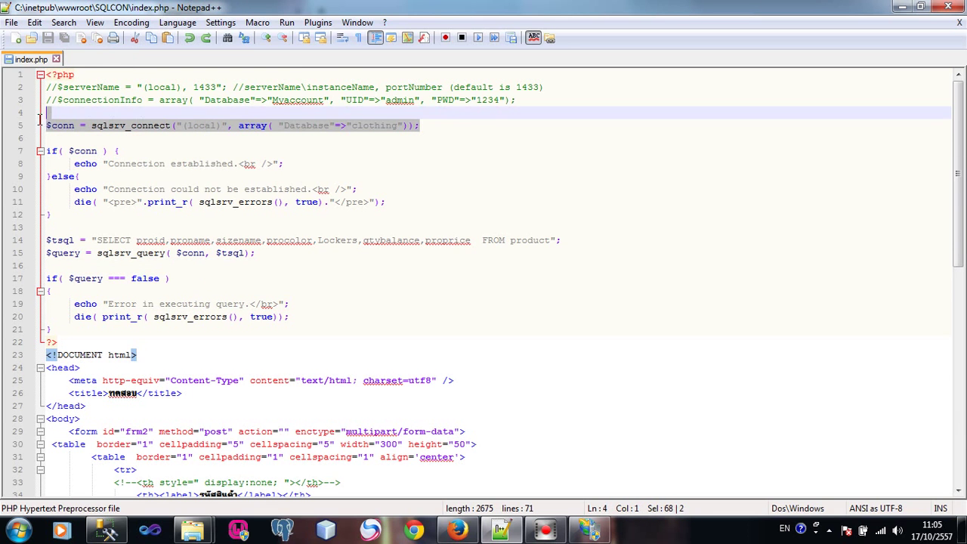
click(70, 111)
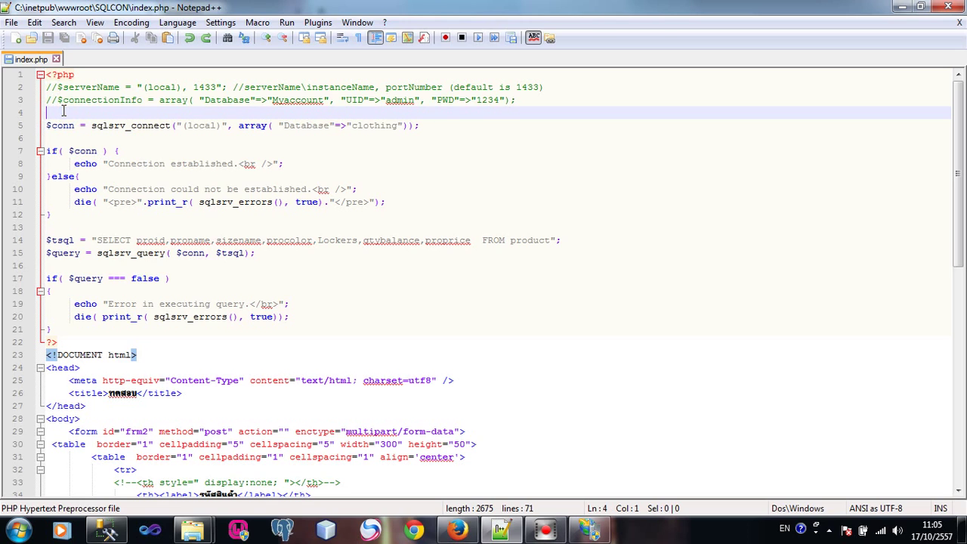
double_click(115, 127)
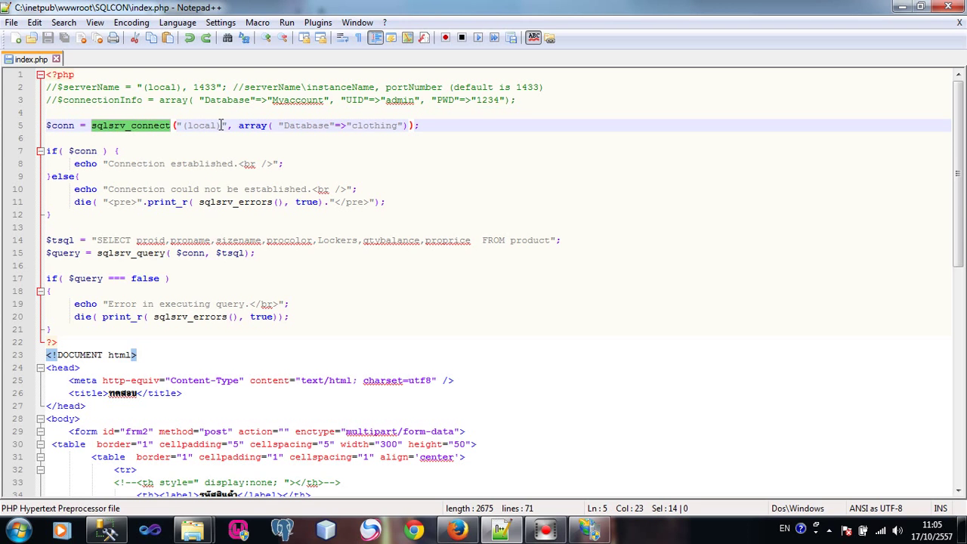
drag(222, 125, 186, 125)
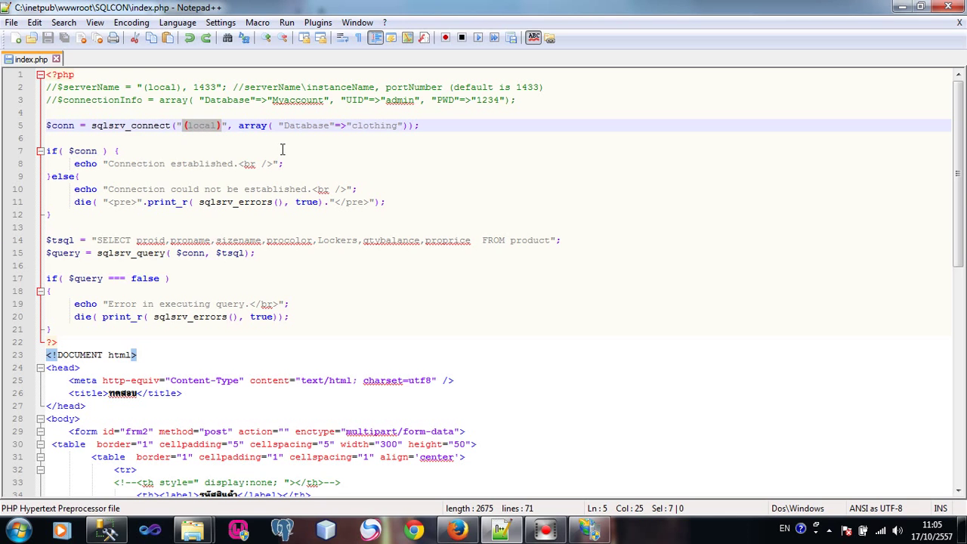
double_click(286, 125)
double_click(364, 126)
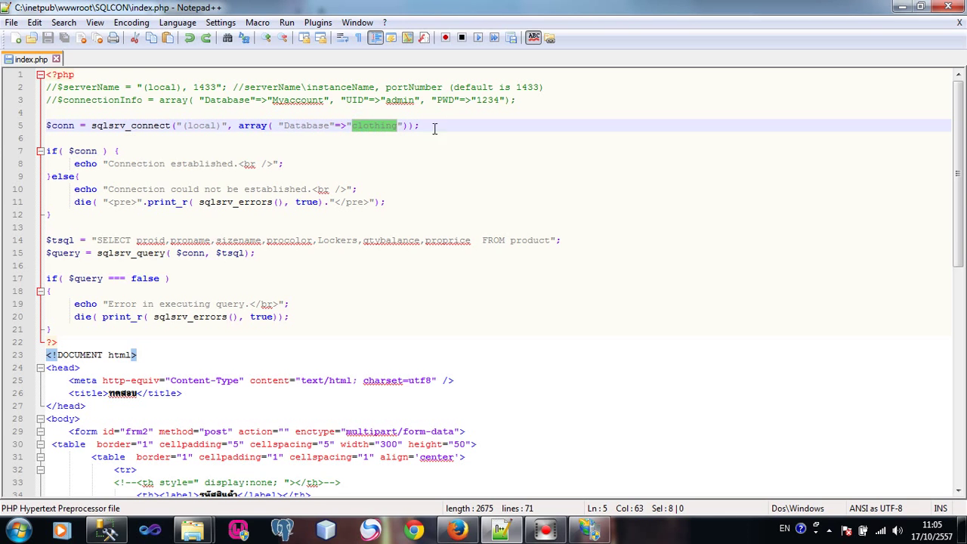
drag(434, 126, 42, 125)
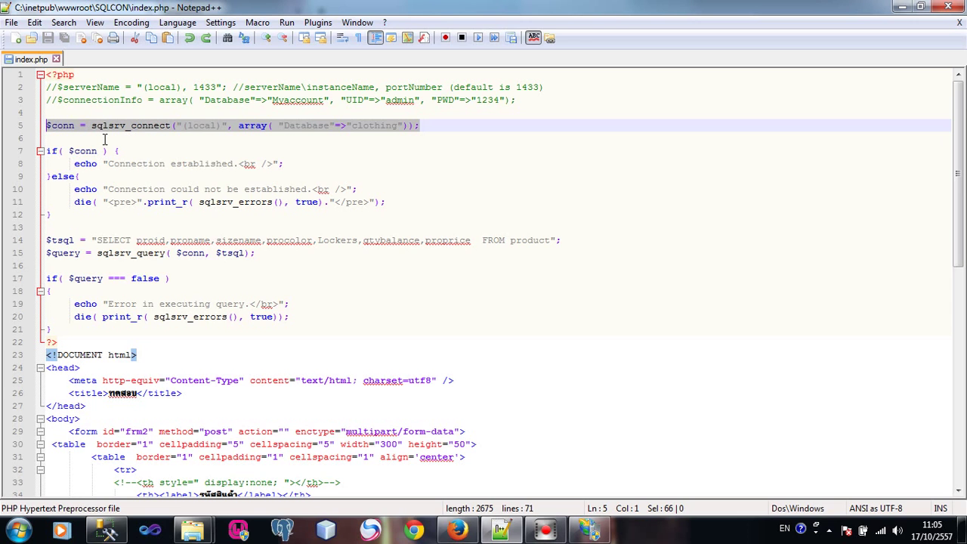
click(175, 99)
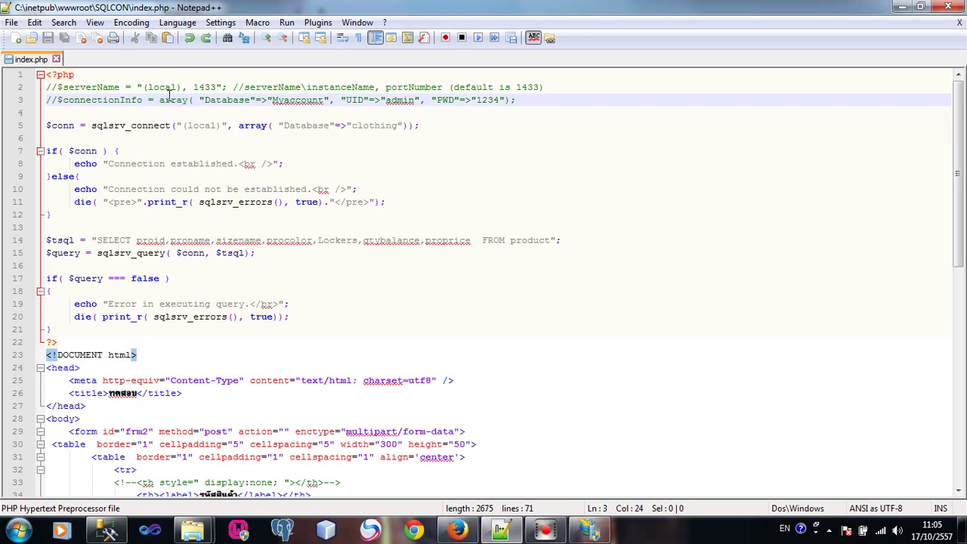
Highlight the commented $serverName and $connectionInfo variables in index.php and the matching server and array arguments of sqlsrv_connect
double_click(93, 87)
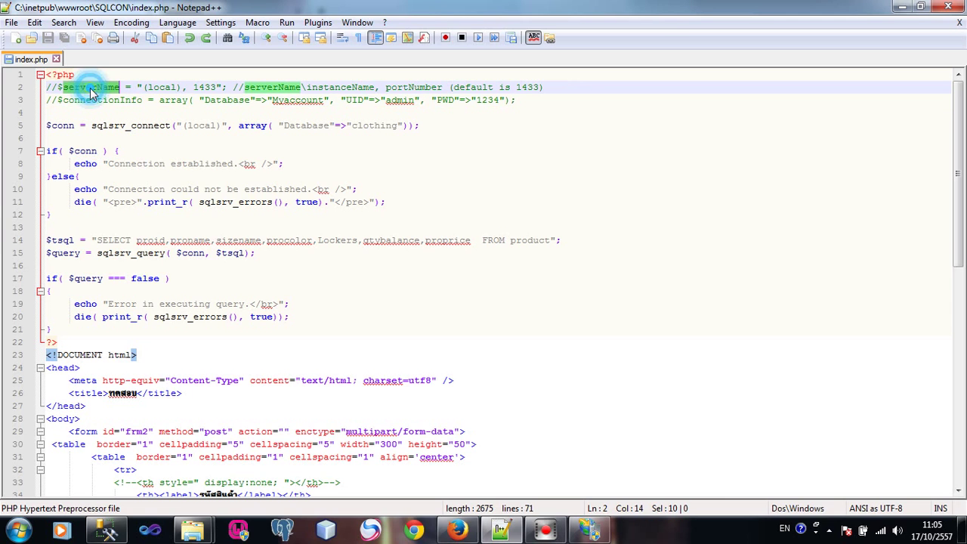
drag(120, 87, 60, 87)
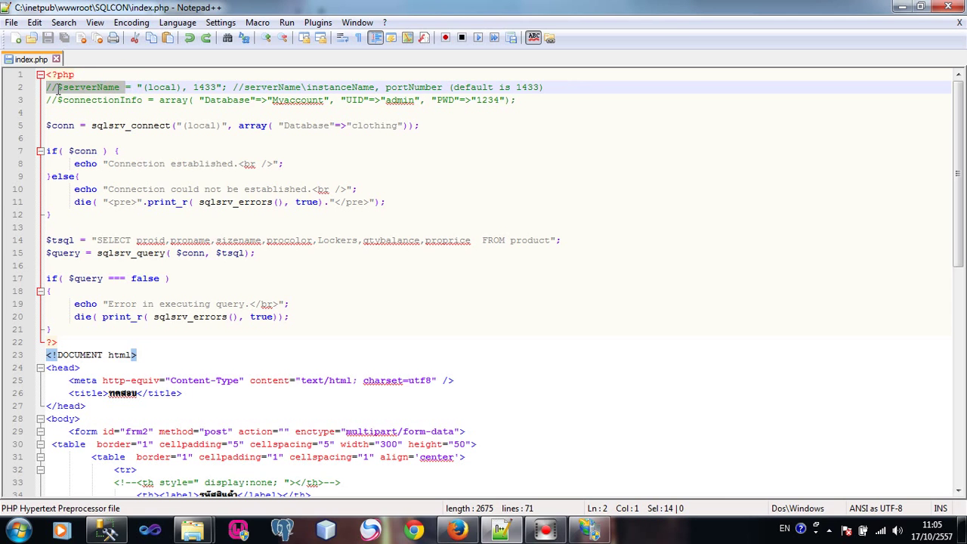
click(119, 99)
drag(147, 99, 58, 99)
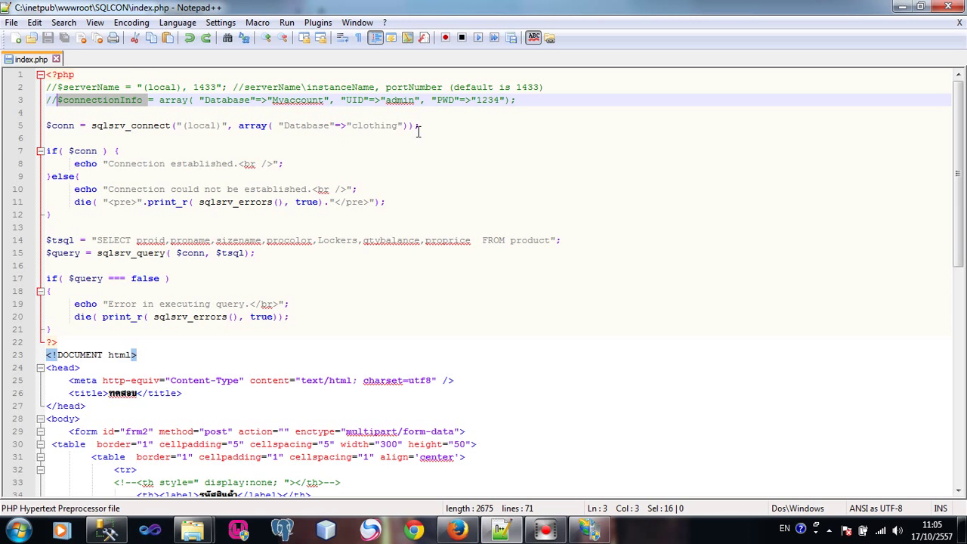
click(236, 125)
drag(231, 125, 186, 126)
double_click(98, 87)
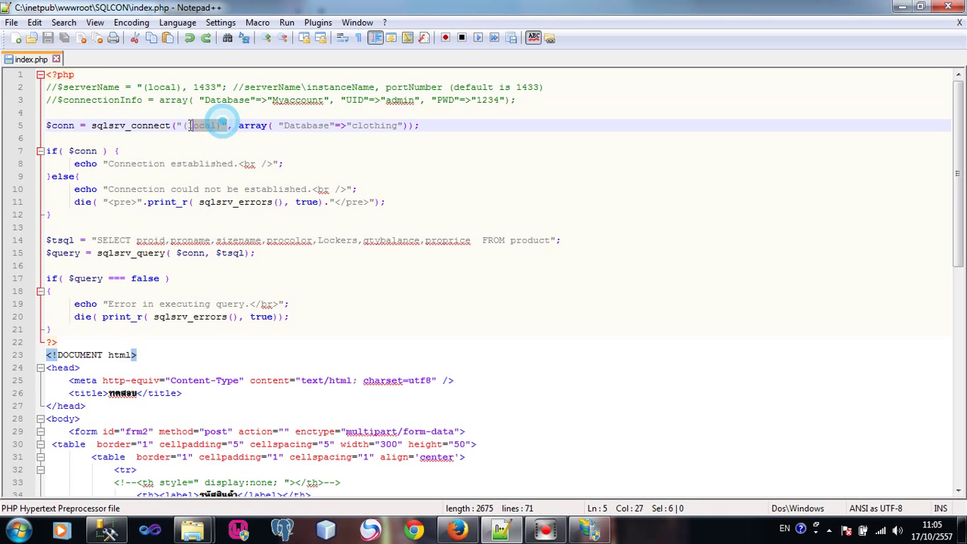
drag(136, 100, 46, 100)
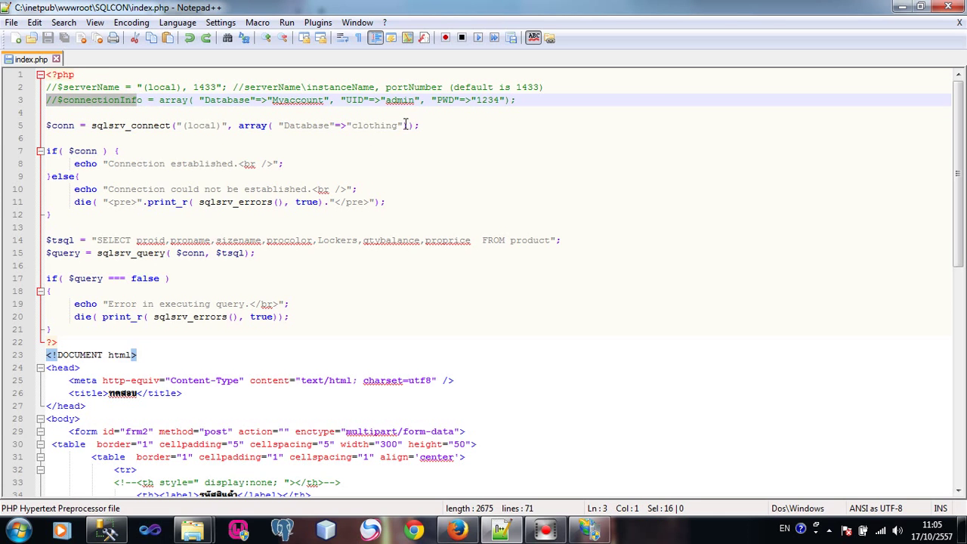
drag(417, 126, 245, 126)
click(313, 112)
Highlight the UID and PWD values in the commented $connectionInfo line and port 1433 in the $serverName line
double_click(402, 100)
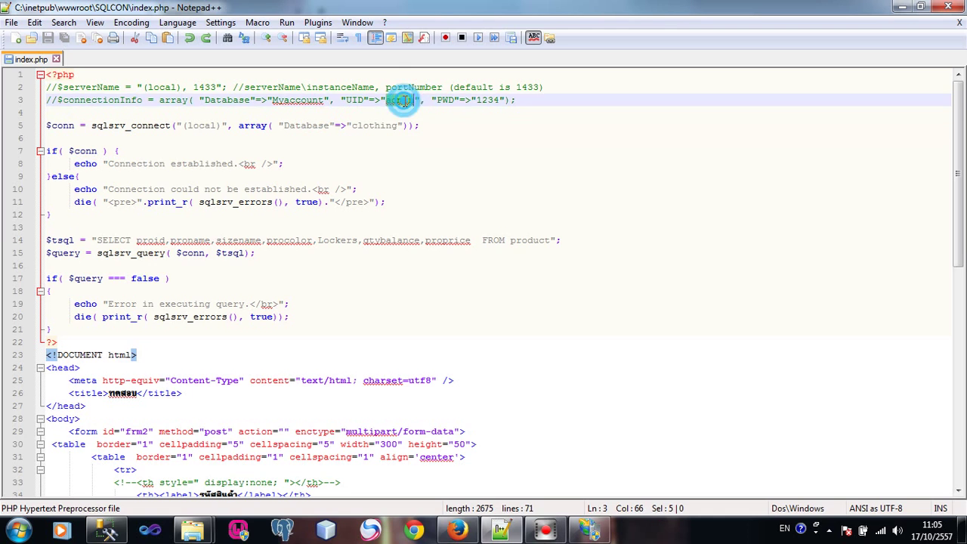
double_click(483, 100)
click(413, 125)
double_click(205, 86)
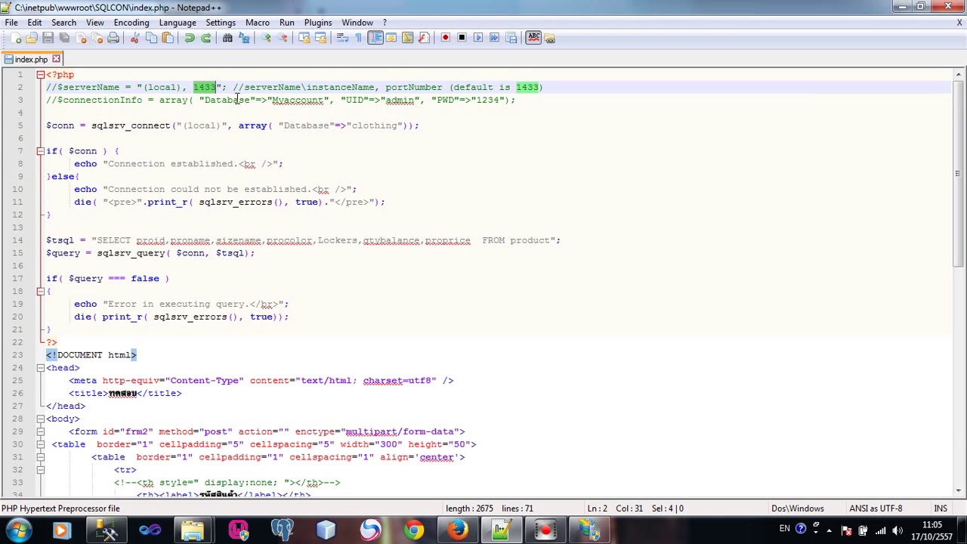
click(414, 179)
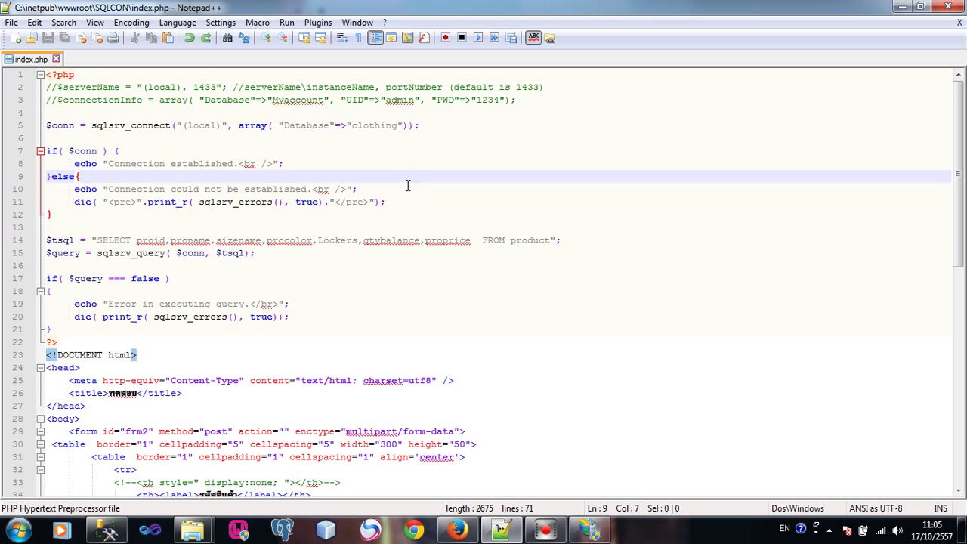
Point out the connection success and failure messages and the $tsql SELECT statement with its $query line in index.php
click(298, 164)
drag(238, 164, 266, 189)
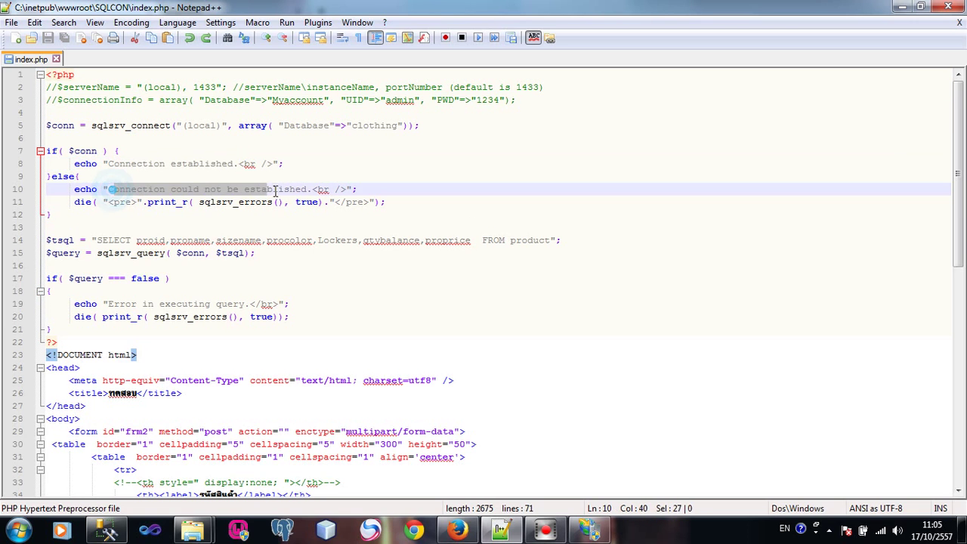
click(267, 223)
scroll(257, 242, down, 1)
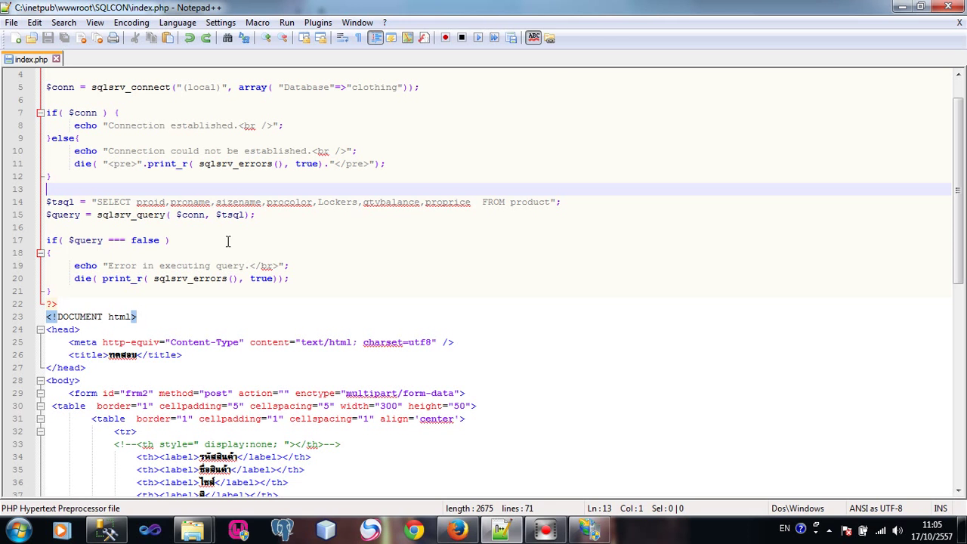
drag(575, 208, 71, 215)
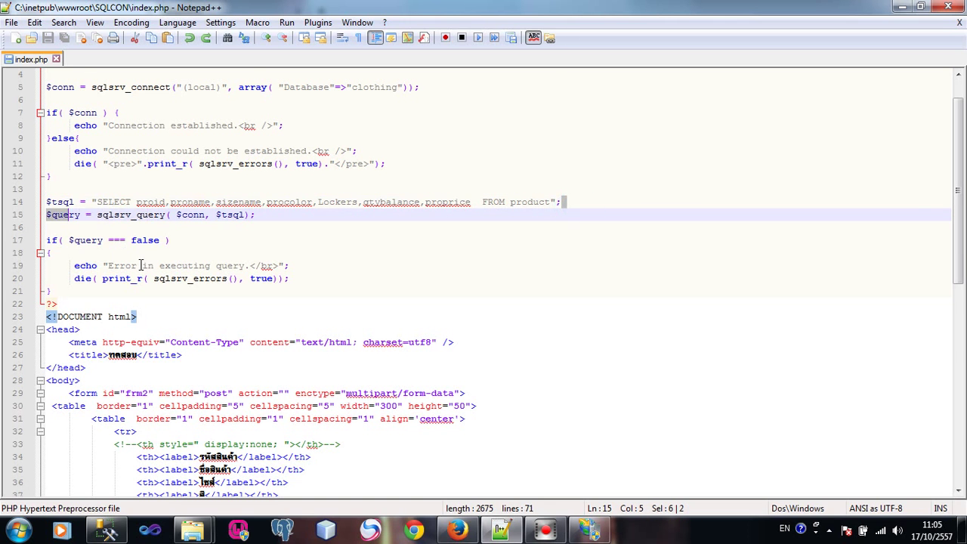
Examine the sqlsrv_fetch_array loop that prints the table rows and compare it with the product page in Firefox, returning to Notepad++
scroll(355, 305, down, 8)
scroll(361, 333, down, 1)
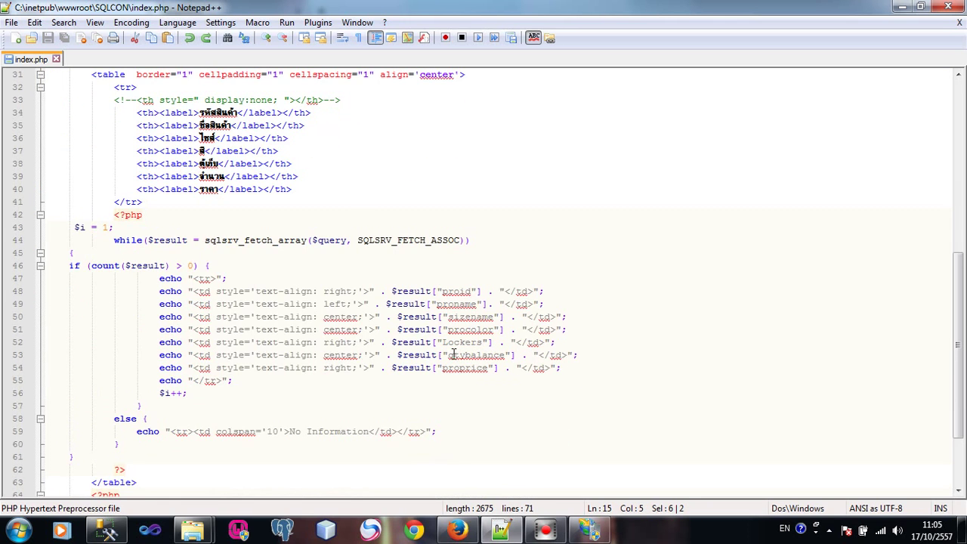
click(457, 530)
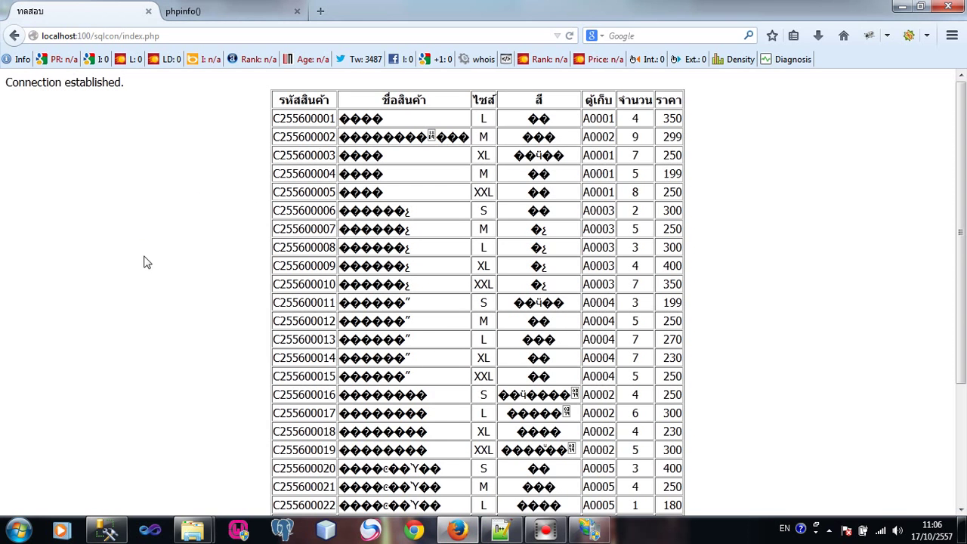
click(500, 530)
Wrap $result["proname"] on line 49 of index.php in an iconv() call with its closing parenthesis
click(462, 380)
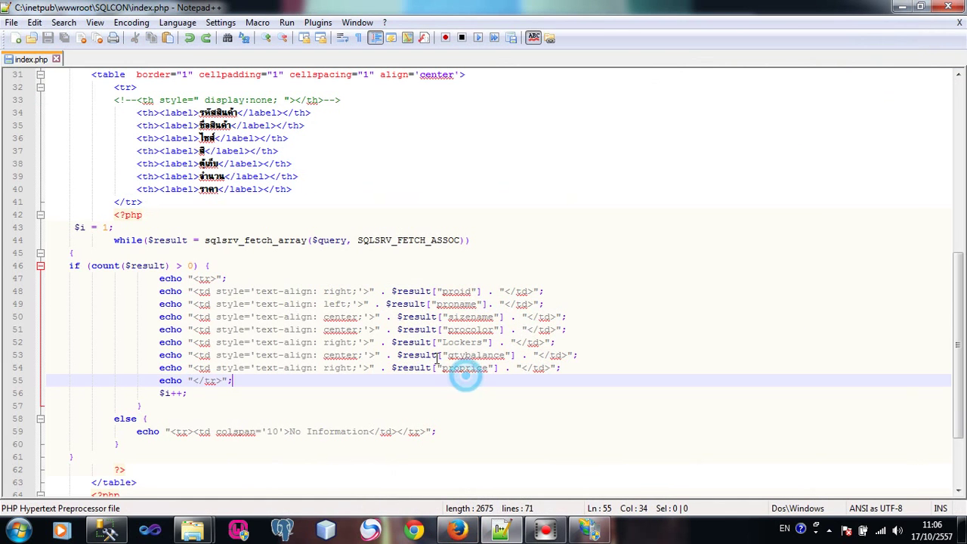
click(385, 304)
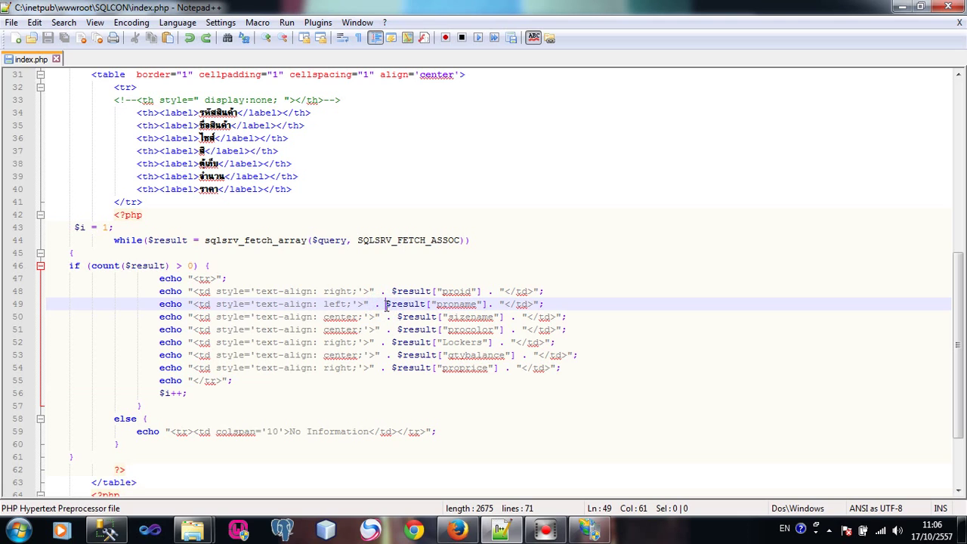
text(icon)
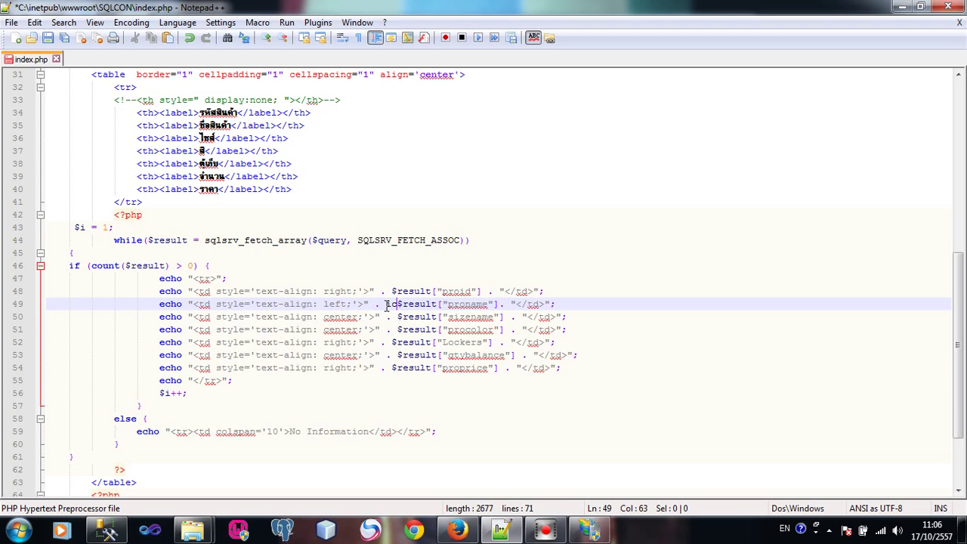
text(v()
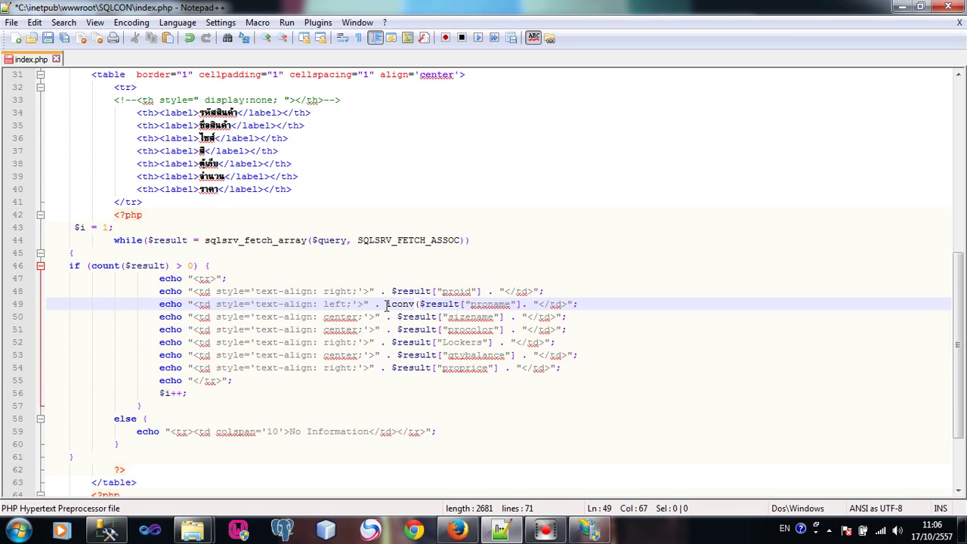
key(Right)
key(Right)
key(Right)
key(Right)
key(Right)
key(Right)
key(Right)
key(Right)
key(Right)
key(Right)
key(Right)
key(Right)
key(Right)
key(Right)
key(Right)
key(Right)
key(Right)
text())
Add 'TIS-620' and 'UTF-8' as the first two iconv arguments before $result["proname"]
key(Left)
key(Left)
key(Left)
key(Left)
key(Left)
key(Left)
key(Left)
key(Left)
key(Left)
key(Left)
key(Left)
key(Left)
key(Left)
key(Left)
key(Left)
key(Left)
key(Left)
key(Left)
key(Left)
key(Left)
text('')
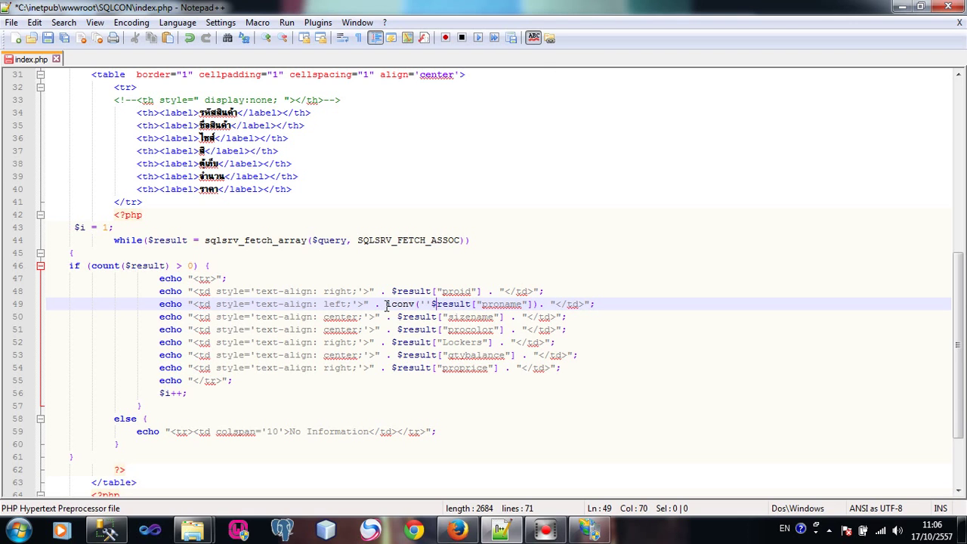
text(,'',)
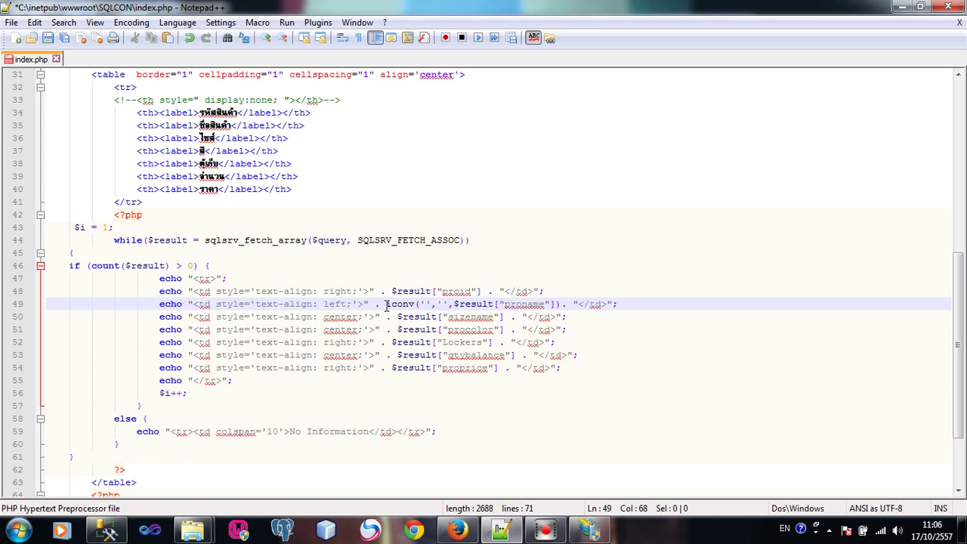
text(TIS-)
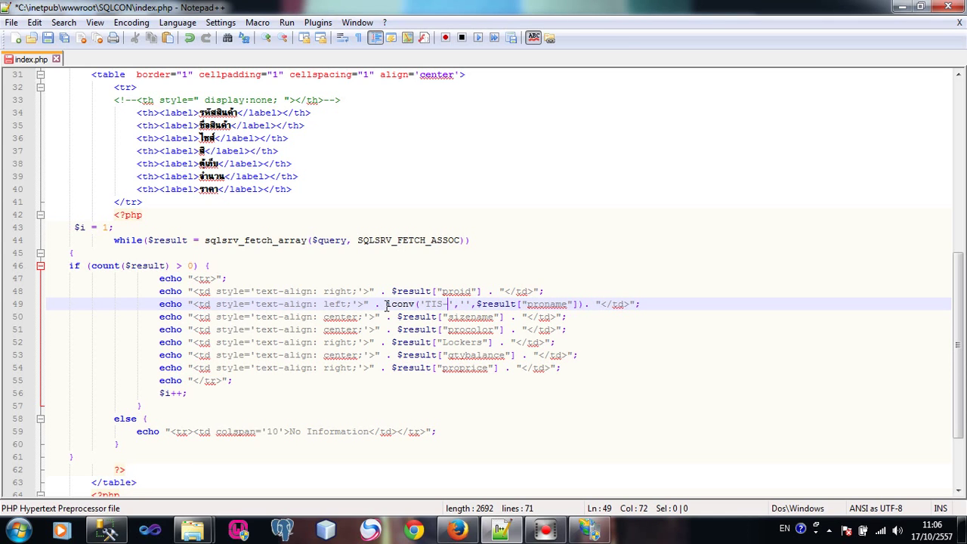
text(620)
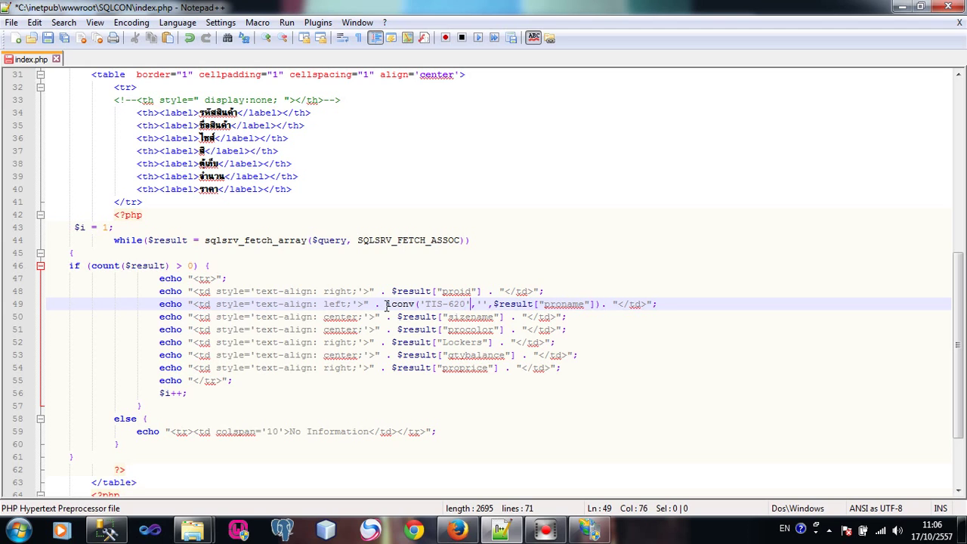
text(UTF-8)
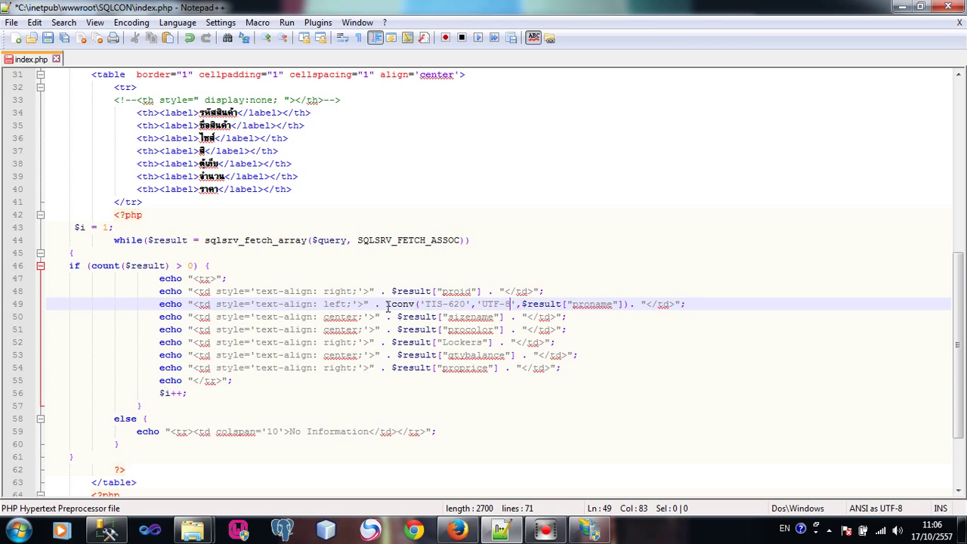
Copy the iconv('TIS-620','UTF-8', prefix to $result["procolor"] on line 51, close its parenthesis and save index.php
drag(388, 306, 511, 309)
key(ctrl+c)
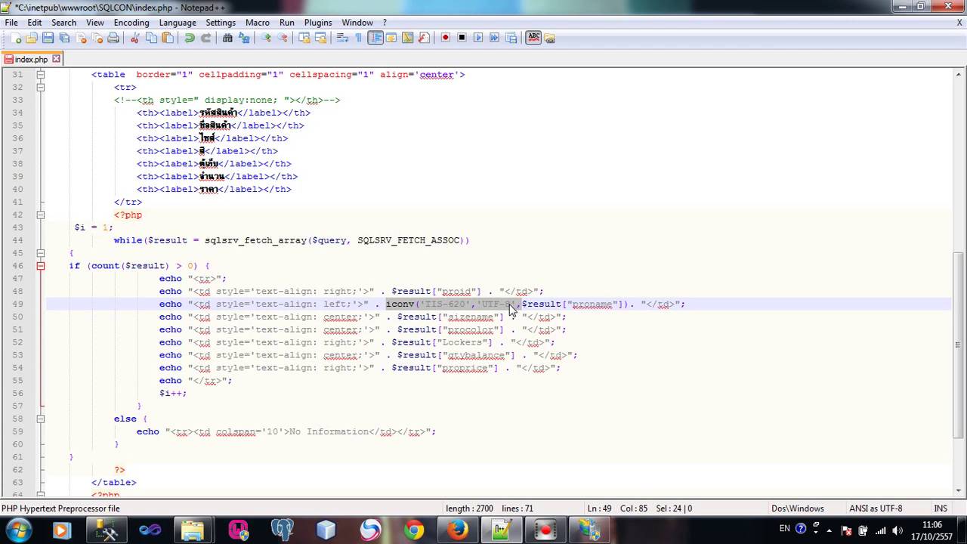
click(399, 330)
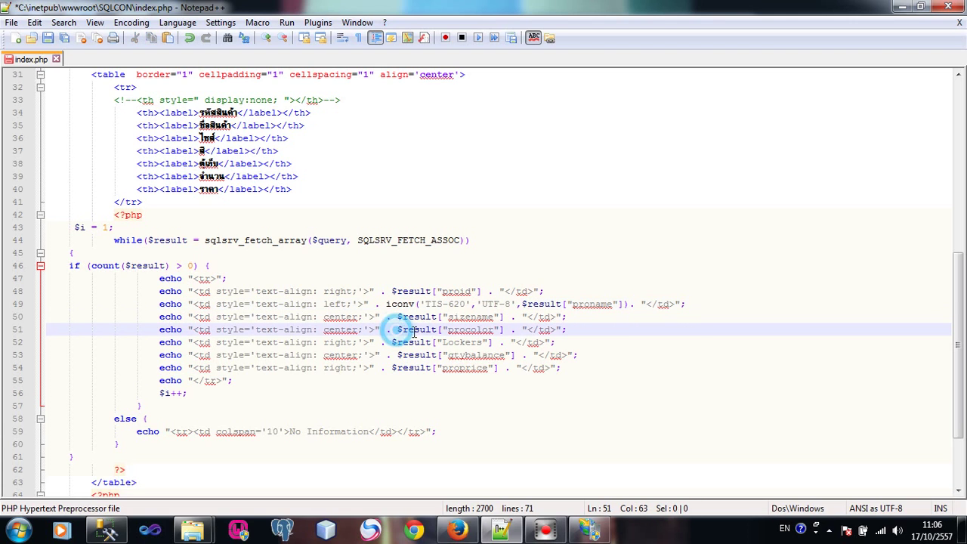
key(ctrl+v)
click(640, 329)
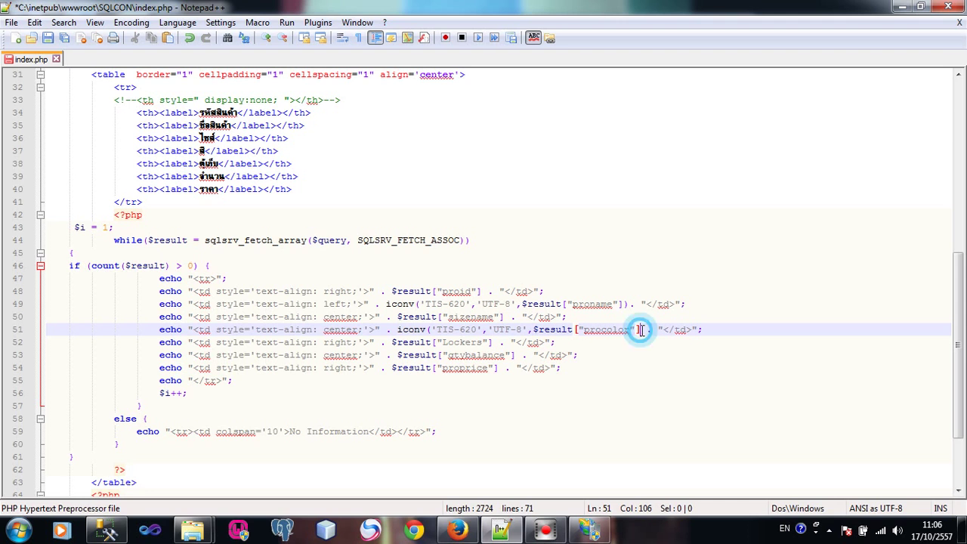
text())
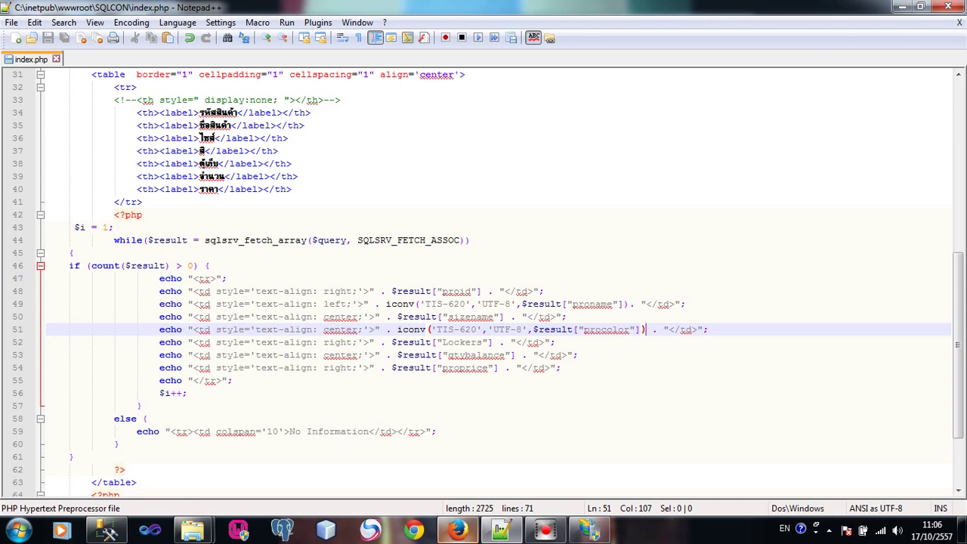
Switch to Firefox, reload localhost:100/sqlcon/index.php and look through the product table's Thai names and colours
click(457, 529)
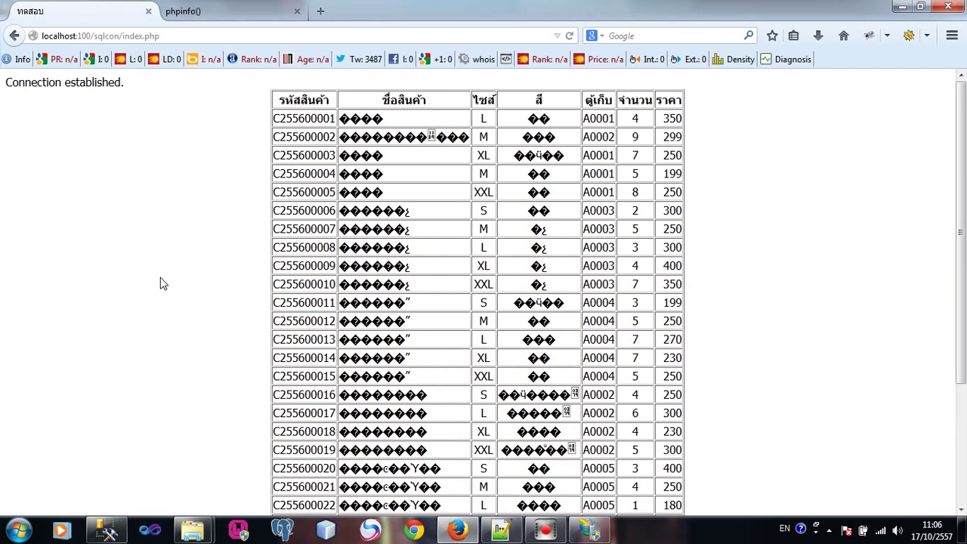
key(F5)
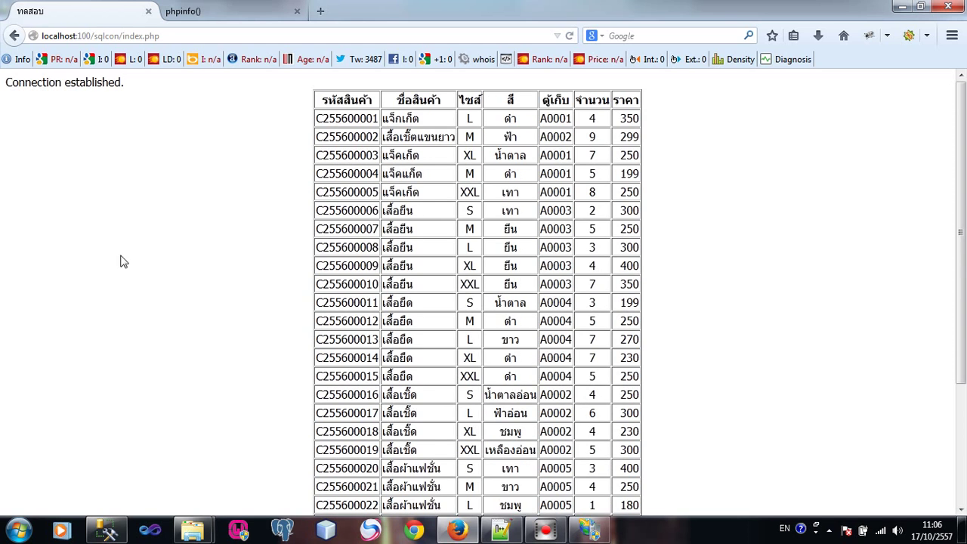
scroll(136, 264, down, 3)
Open the phpinfo() page and look through its registered streams, cgi-fcgi and Core sections
click(215, 12)
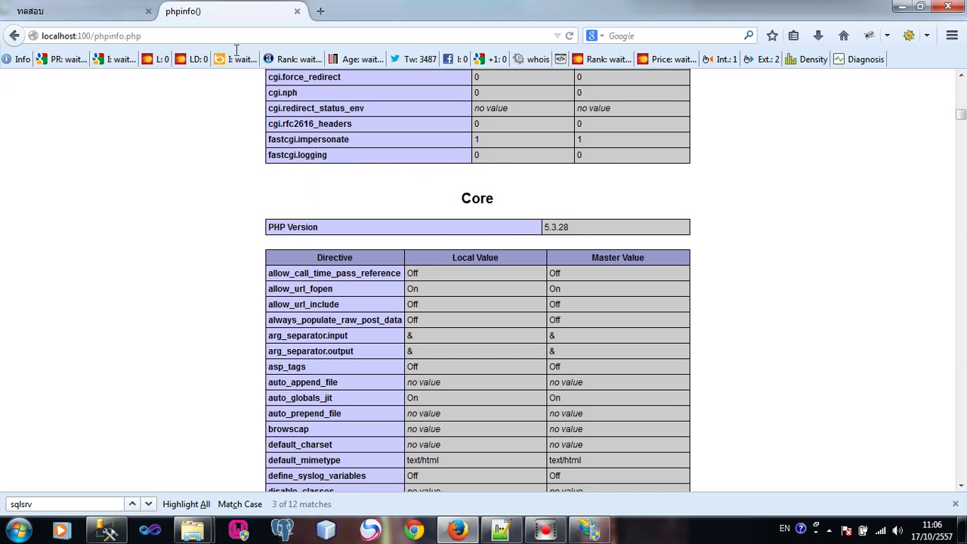
scroll(233, 329, up, 6)
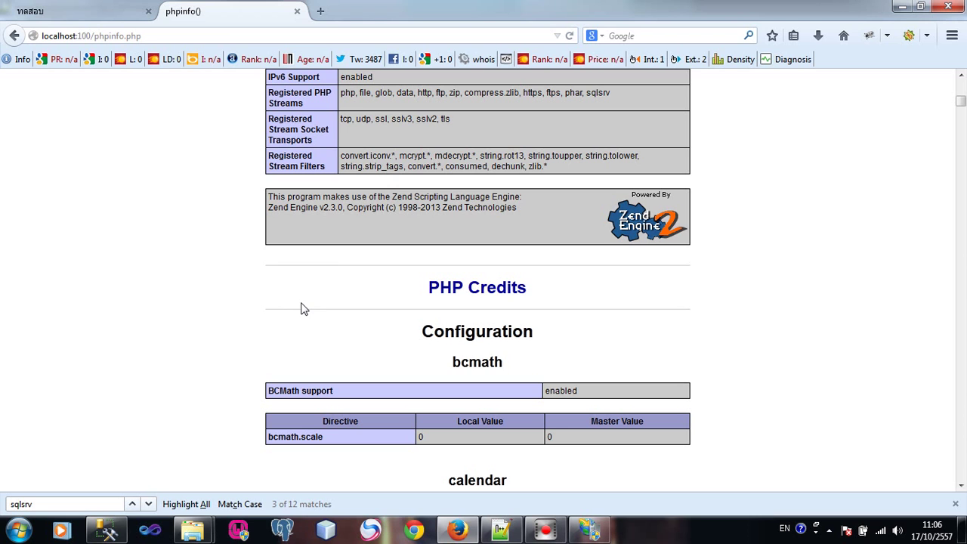
scroll(215, 282, down, 1)
scroll(215, 281, down, 15)
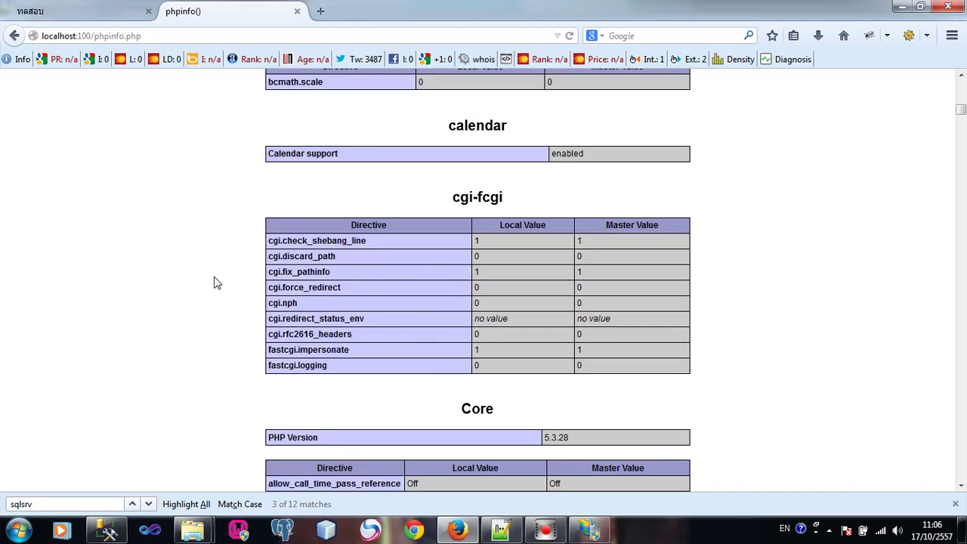
scroll(958, 157, up, 2)
scroll(958, 156, up, 20)
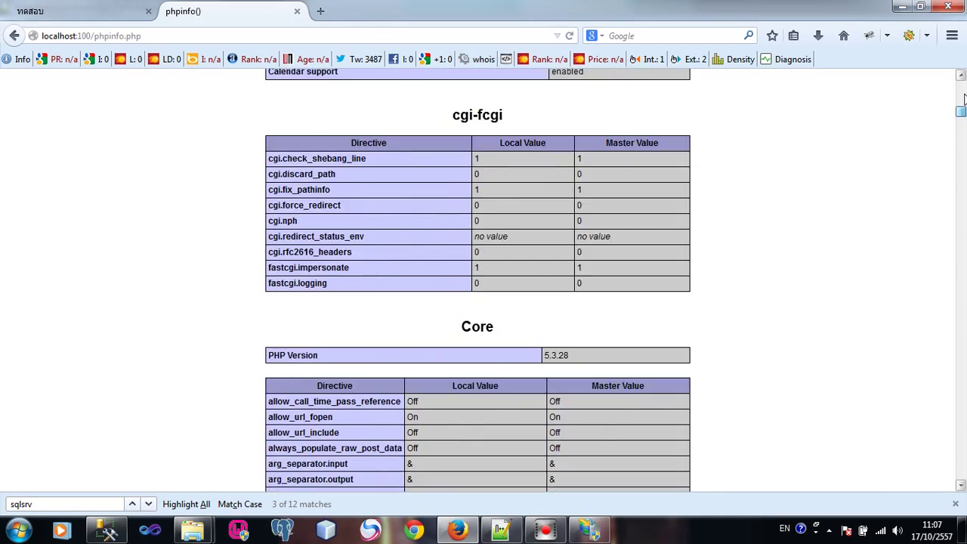